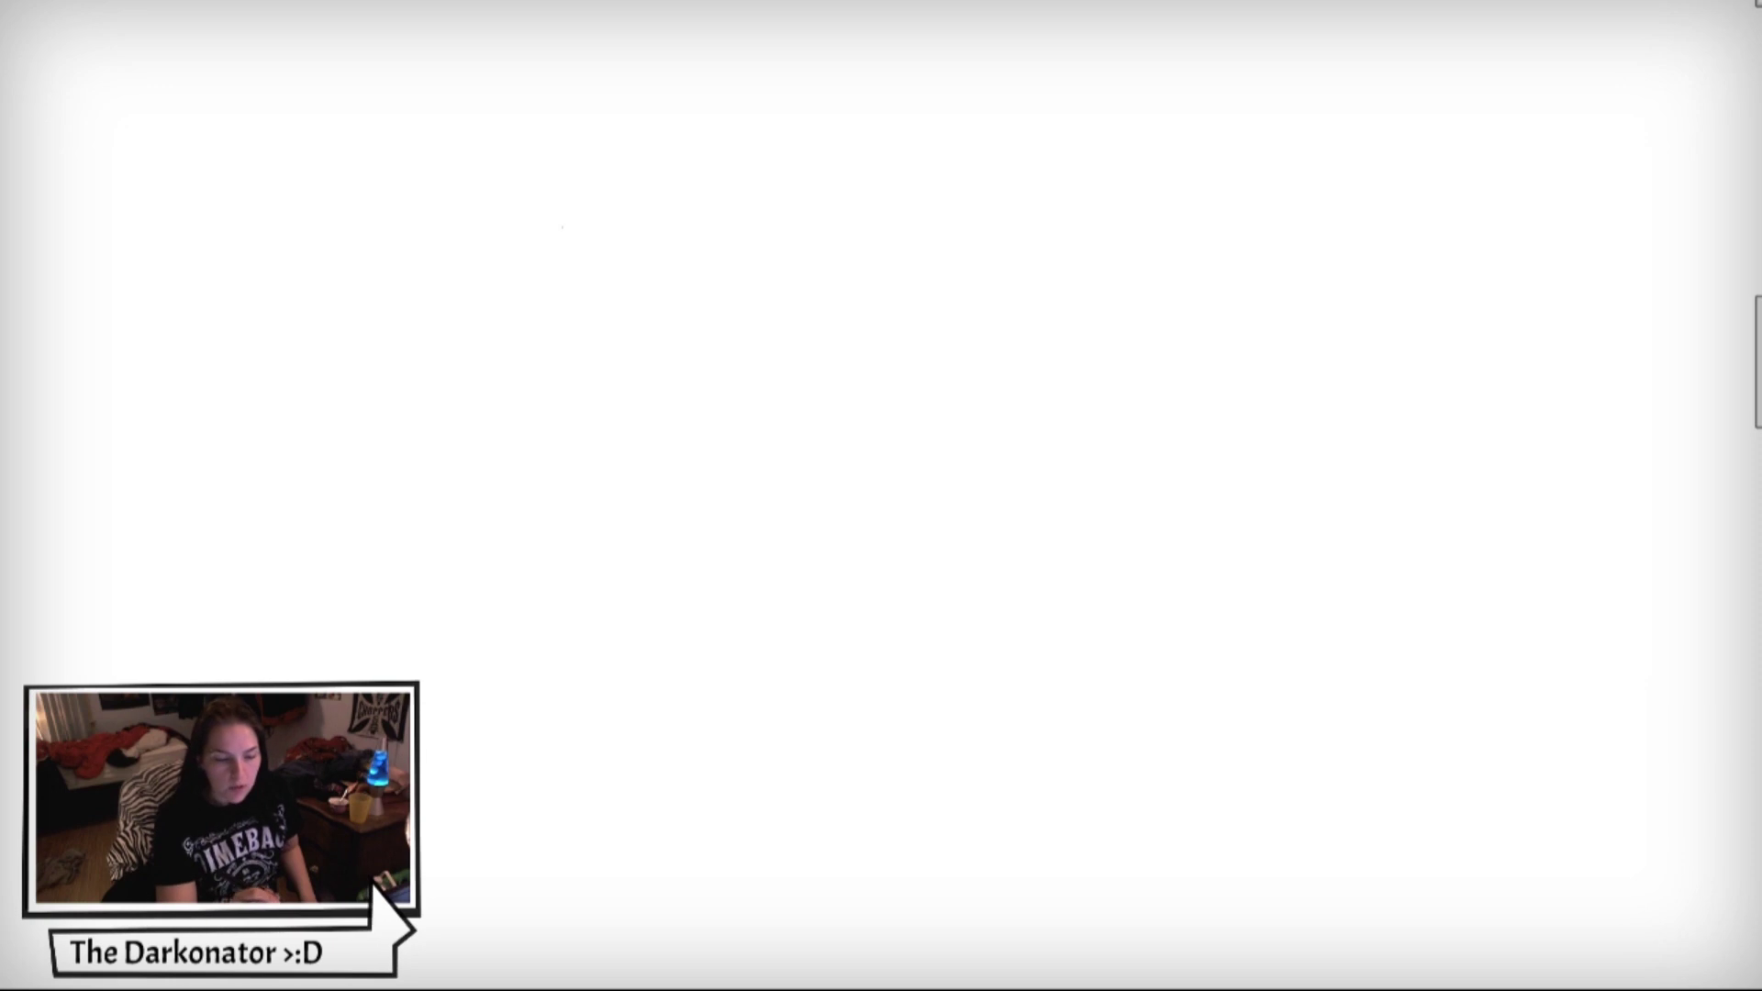
- Draw the two outward-curving sides of the face, tapering inward at the cheeks, with bold black strokes
drag(554, 294, 554, 468)
drag(539, 393, 577, 524)
drag(554, 468, 587, 533)
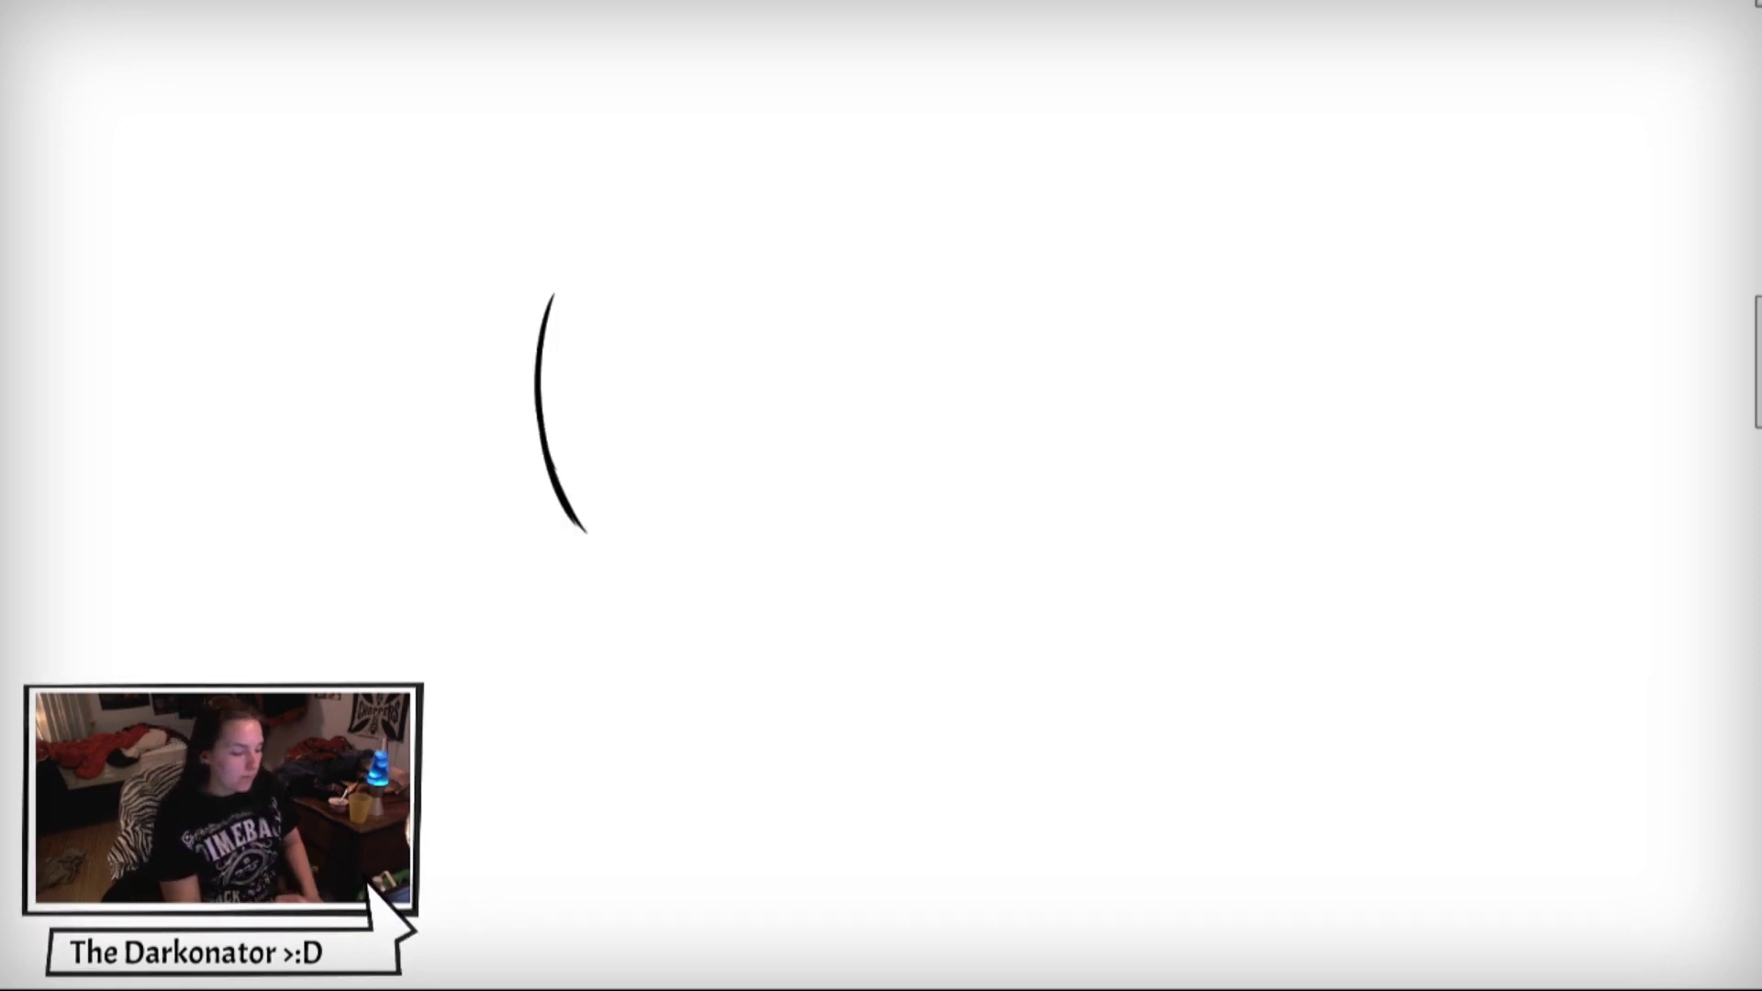
mouse_move(1037, 298)
mouse_down()
mouse_move(1042, 480)
mouse_move(992, 544)
mouse_up()
drag(567, 514, 598, 545)
drag(1004, 538, 982, 551)
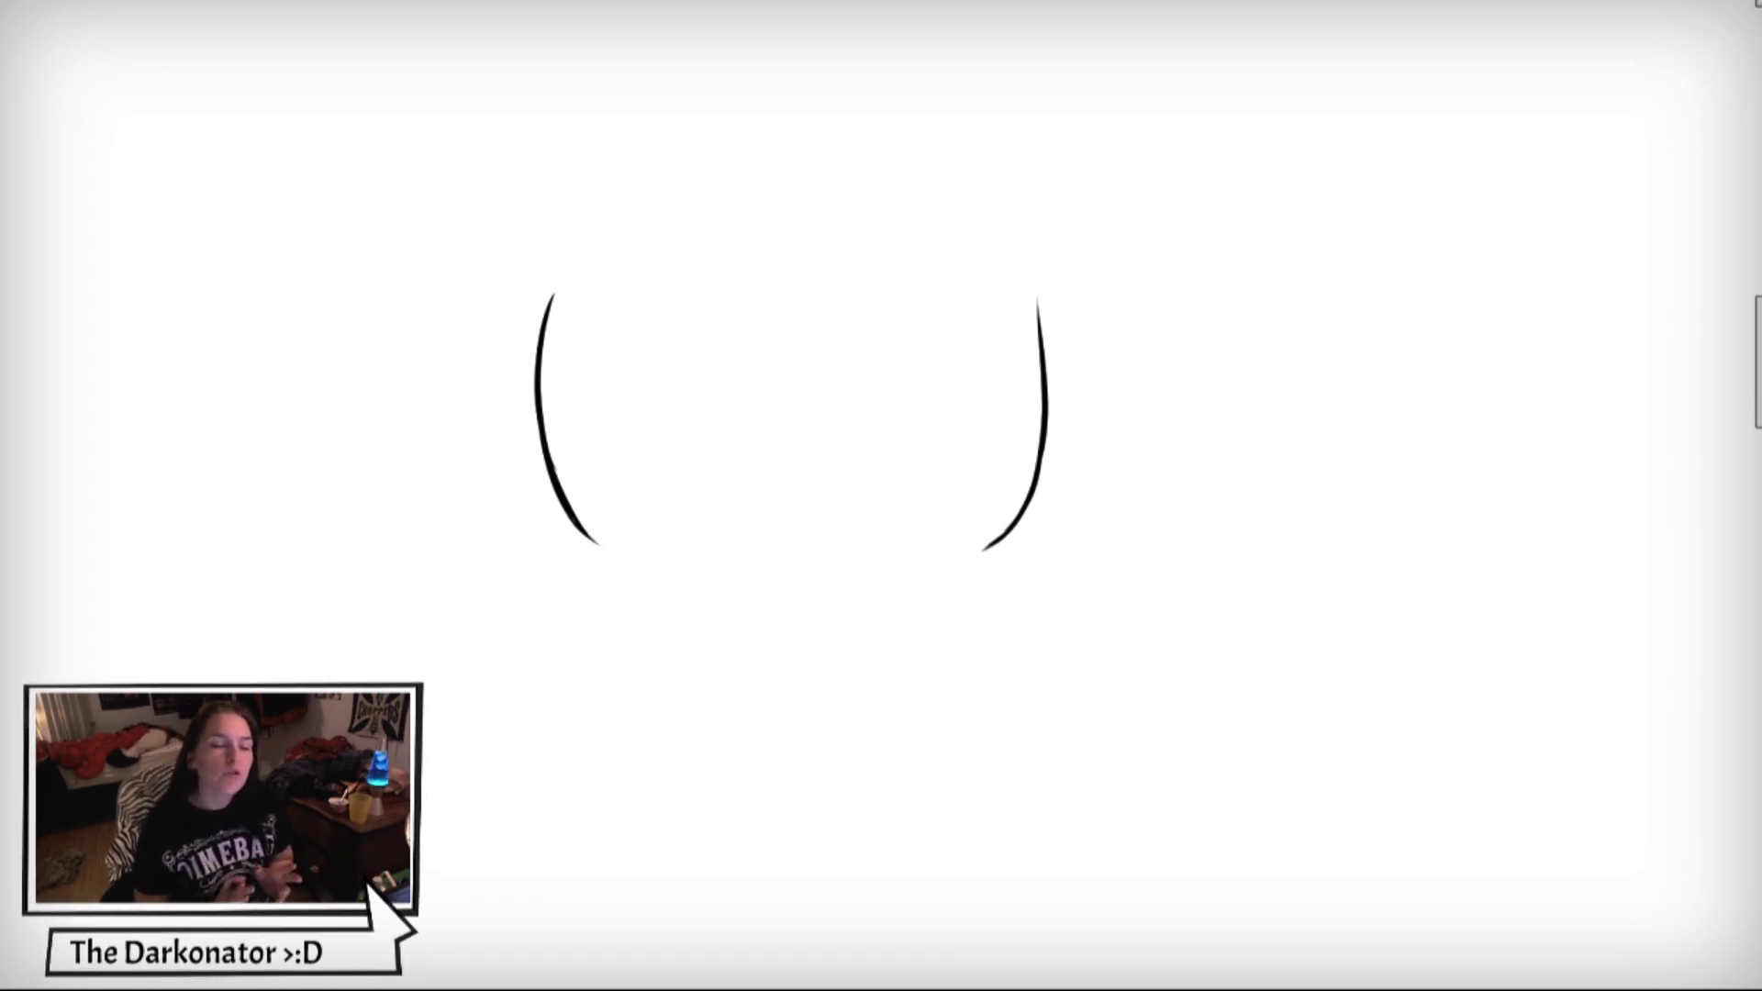
- Draw the jagged hairline from the left temple up to the forehead and the first thin fringe strands
drag(567, 347, 554, 241)
mouse_move(564, 308)
mouse_down()
mouse_move(599, 212)
mouse_move(591, 235)
mouse_up()
mouse_move(585, 260)
mouse_down()
mouse_move(668, 136)
mouse_move(613, 241)
mouse_move(677, 114)
mouse_move(672, 335)
mouse_move(664, 234)
mouse_move(684, 133)
mouse_move(706, 290)
mouse_move(705, 145)
mouse_up()
mouse_move(696, 209)
mouse_down()
mouse_move(830, 82)
mouse_move(739, 176)
mouse_move(738, 310)
mouse_up()
mouse_move(739, 310)
mouse_down()
mouse_move(746, 193)
mouse_move(760, 308)
mouse_up()
mouse_move(761, 309)
mouse_down()
mouse_move(759, 246)
mouse_move(840, 110)
mouse_up()
drag(740, 262, 795, 122)
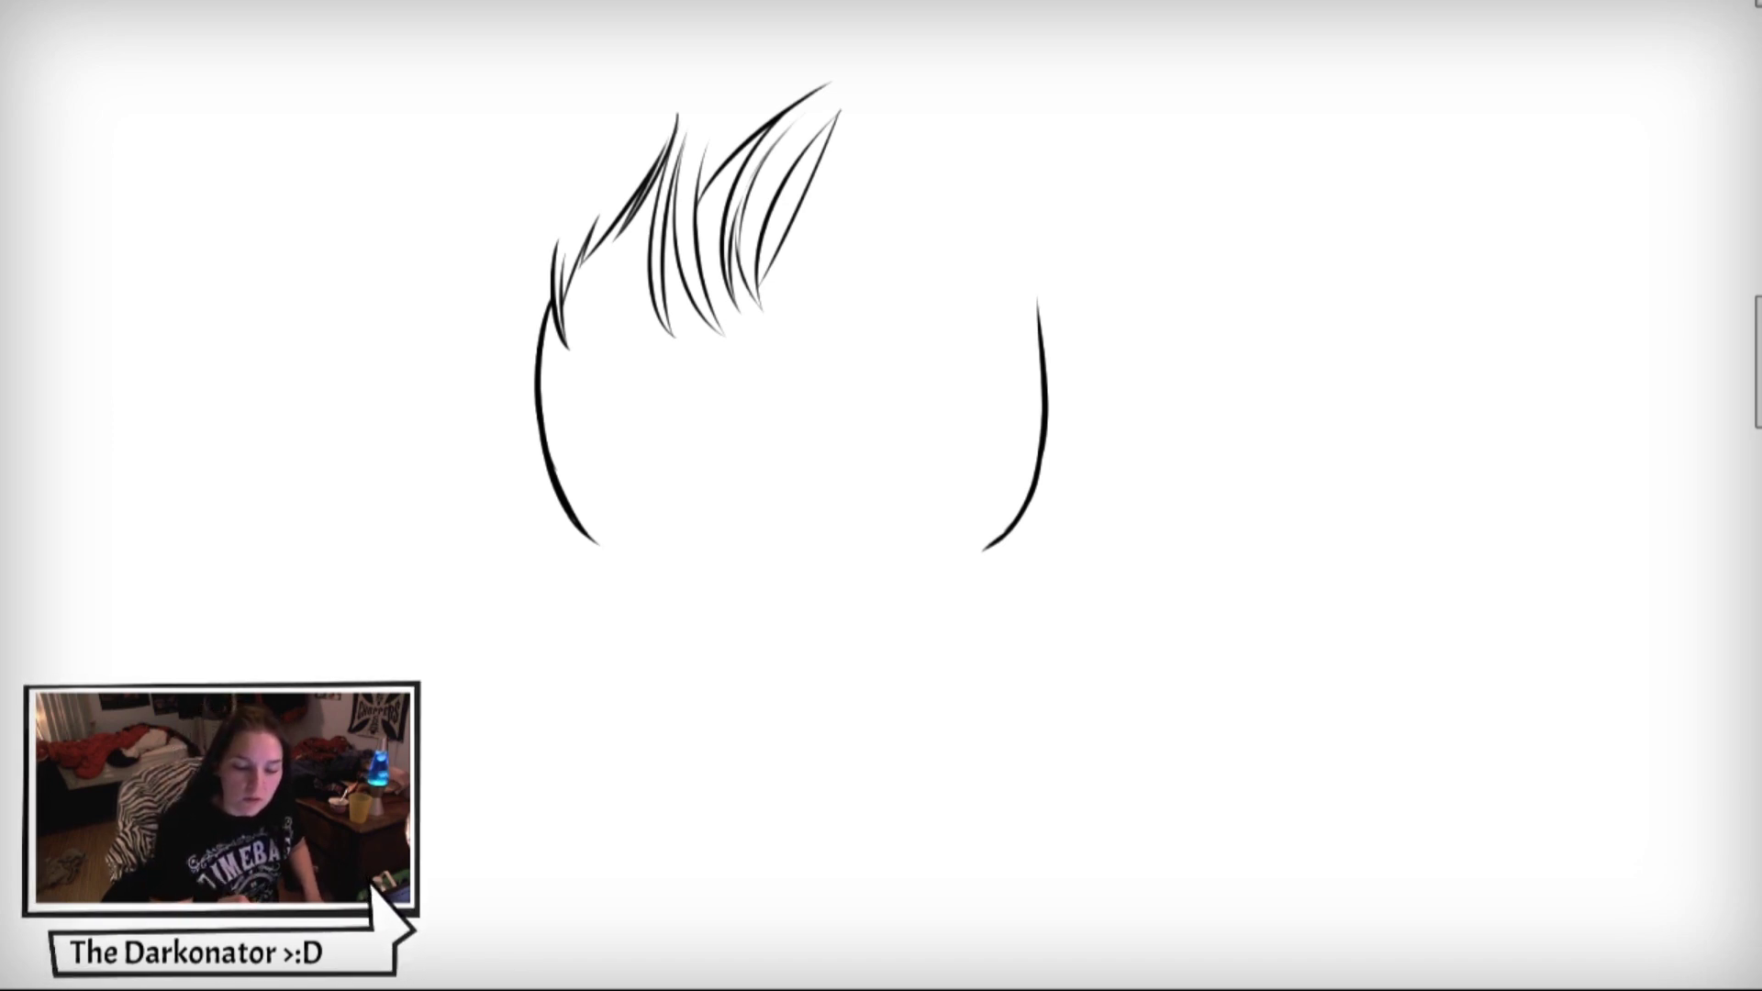
- Fill the middle of the forehead with long, thin, curved fringe strands sweeping down from the parting
drag(729, 318, 820, 191)
drag(781, 269, 843, 153)
drag(816, 221, 880, 94)
mouse_move(789, 292)
mouse_down()
mouse_move(876, 103)
mouse_move(813, 339)
mouse_move(883, 150)
mouse_up()
drag(862, 317, 885, 134)
drag(855, 345, 904, 205)
- Draw the hairline down the right side of the forehead with overlapping pointed strands reaching the temple
mouse_move(883, 87)
mouse_down()
mouse_move(904, 207)
mouse_move(974, 218)
mouse_up()
drag(920, 120, 1035, 311)
drag(1002, 179, 1038, 314)
mouse_move(1029, 223)
mouse_down()
mouse_move(1041, 319)
mouse_move(1015, 381)
mouse_up()
drag(1042, 290, 1018, 377)
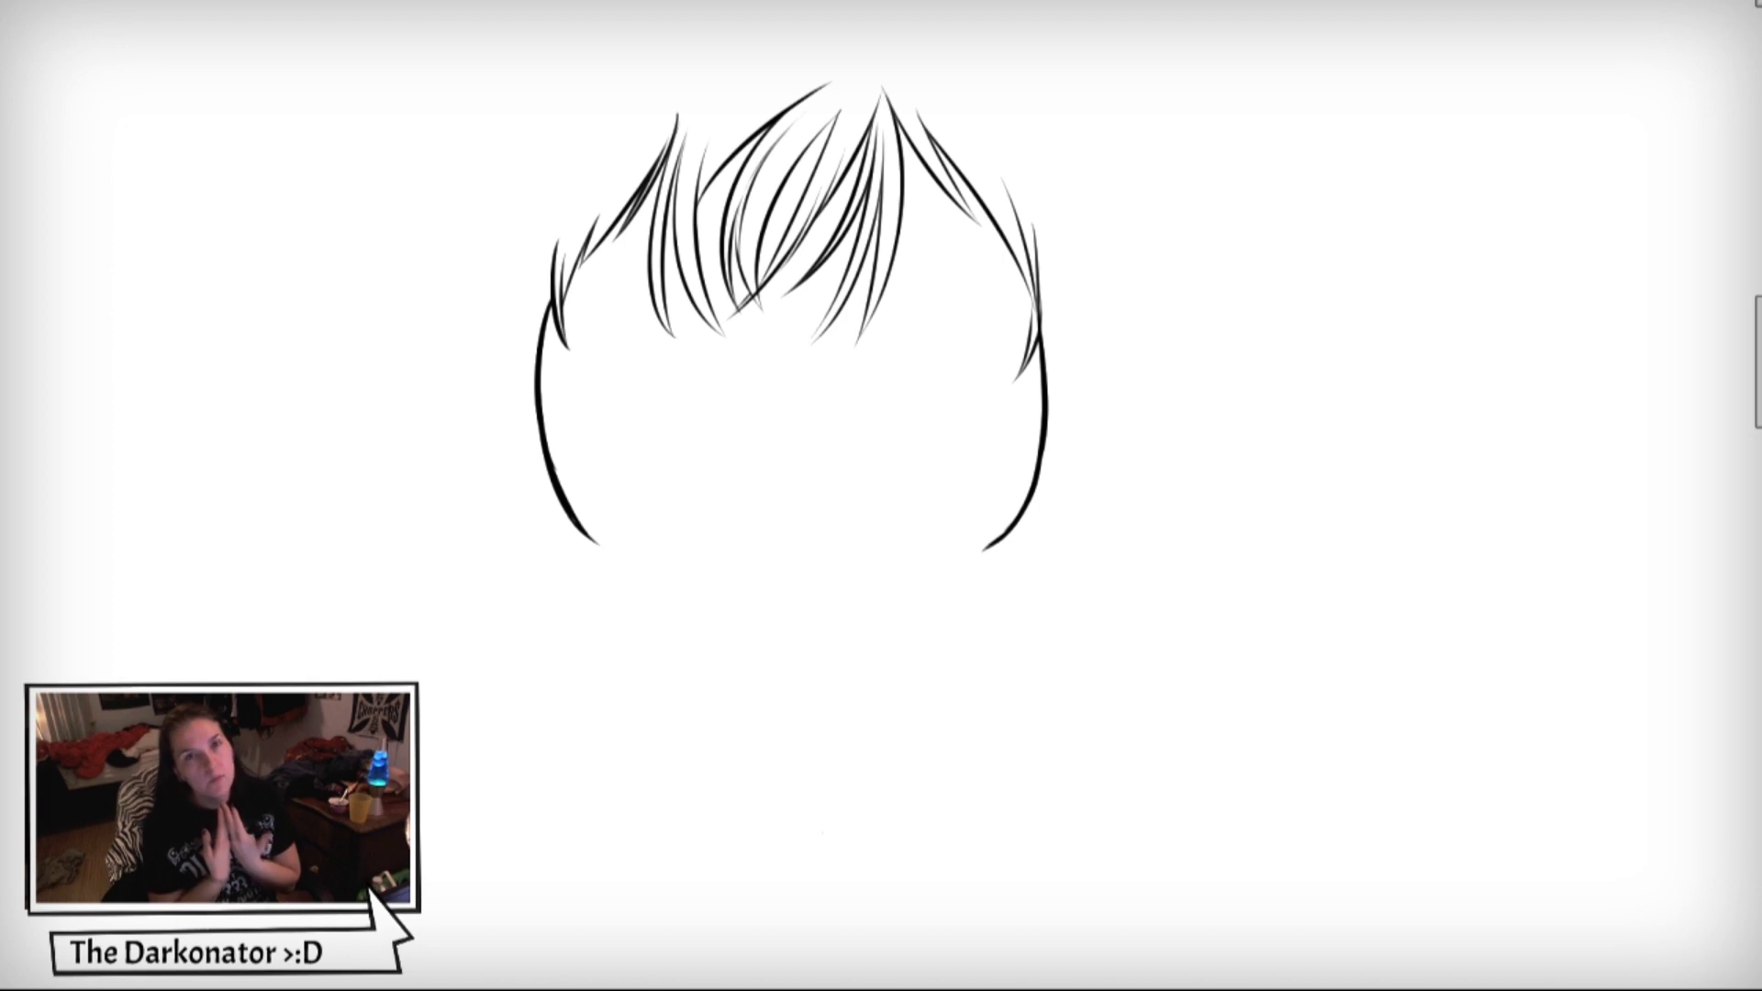
- Extend both cheek lines down to the jaw corners and join them in a narrow, rounded chin
drag(576, 528, 617, 621)
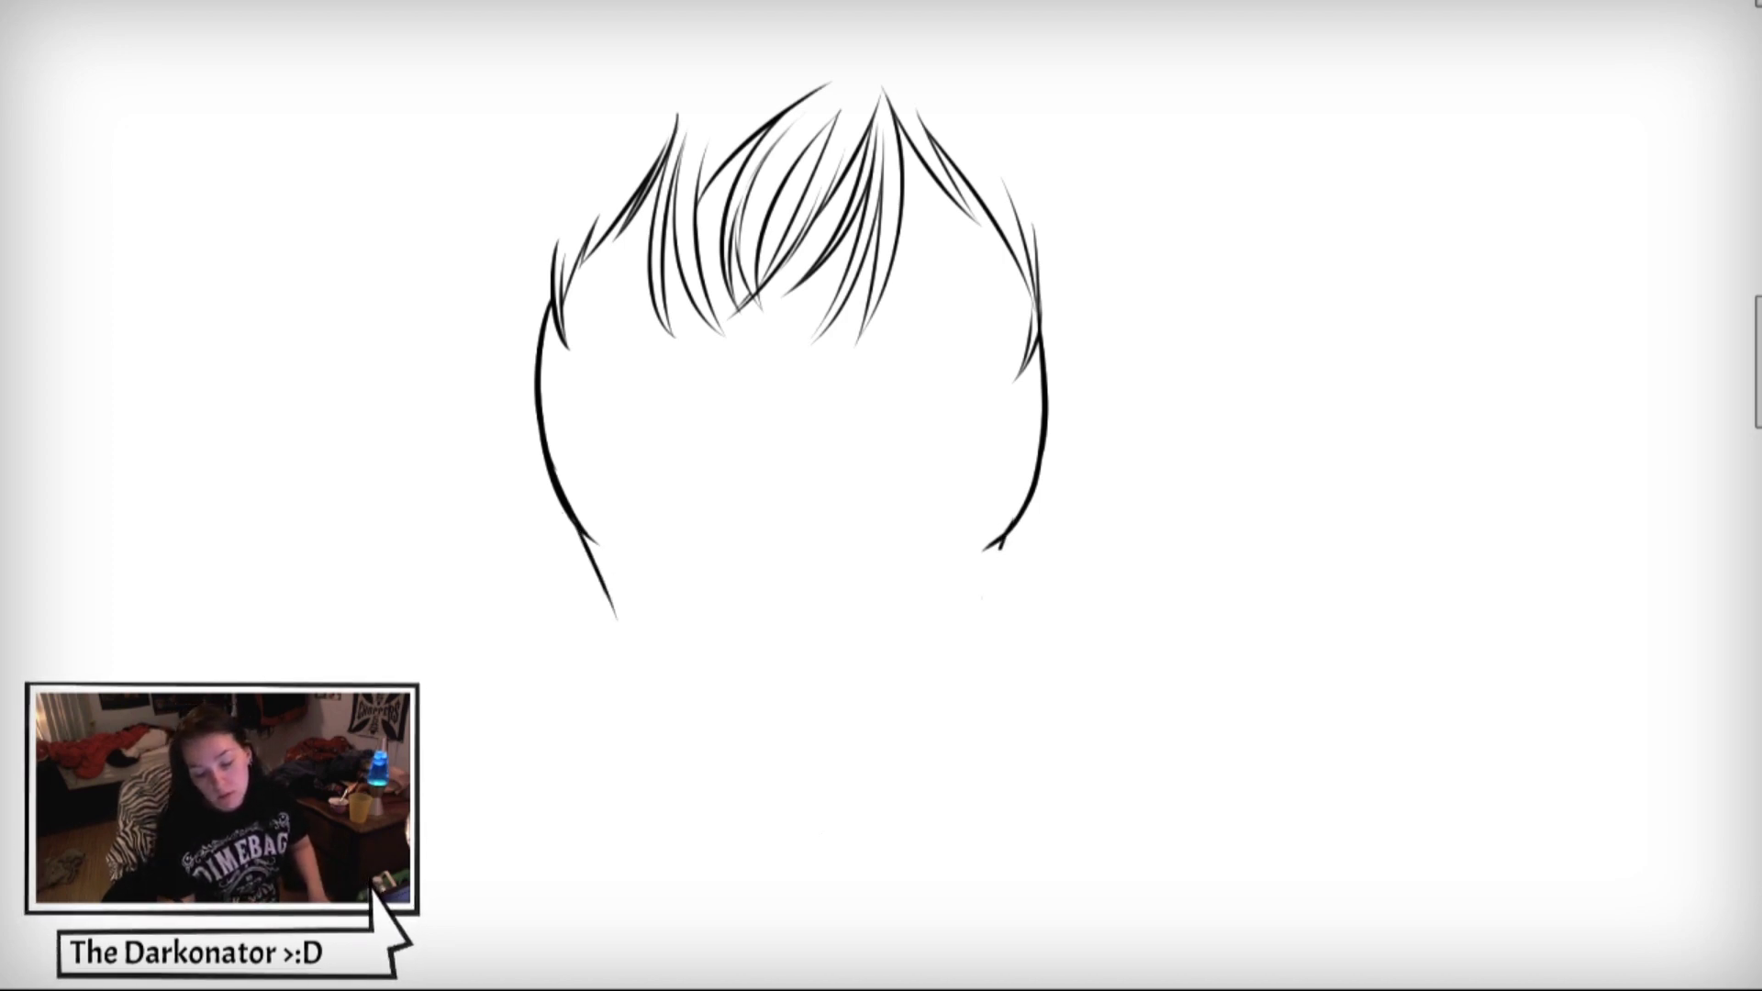
drag(1011, 531, 972, 620)
drag(602, 588, 622, 650)
drag(974, 614, 968, 630)
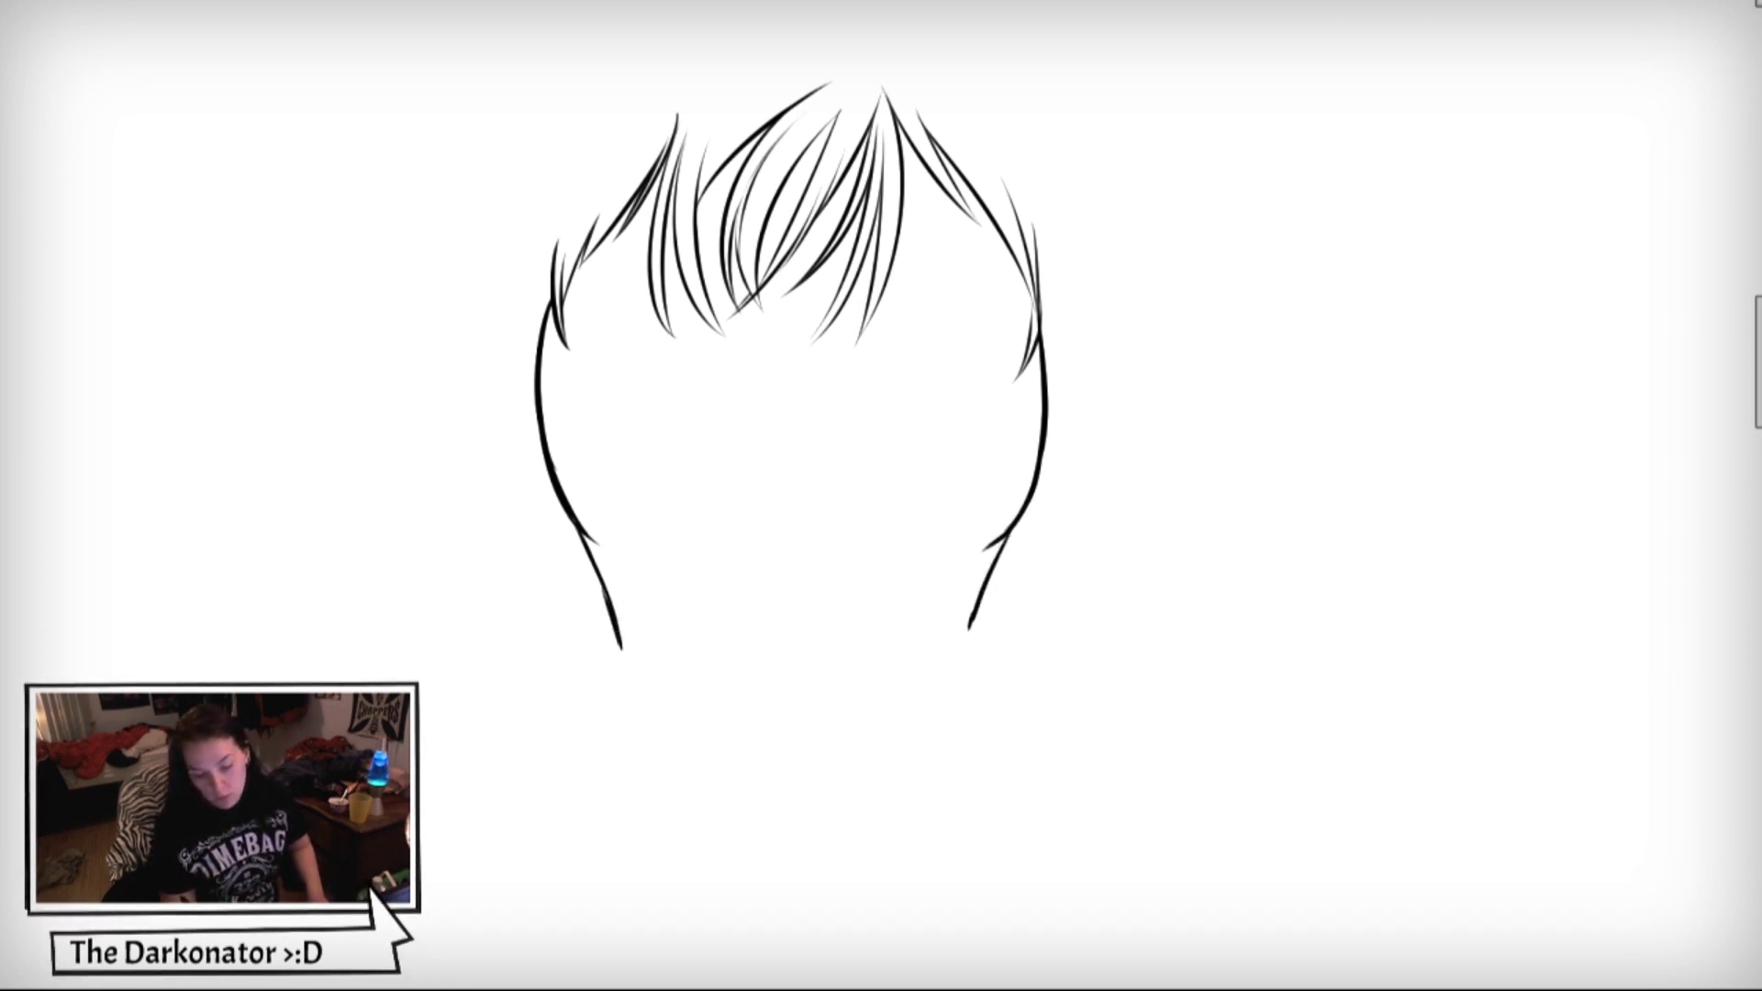
drag(619, 641, 780, 757)
mouse_move(968, 629)
mouse_down()
mouse_move(821, 761)
mouse_move(784, 762)
mouse_move(828, 755)
mouse_up()
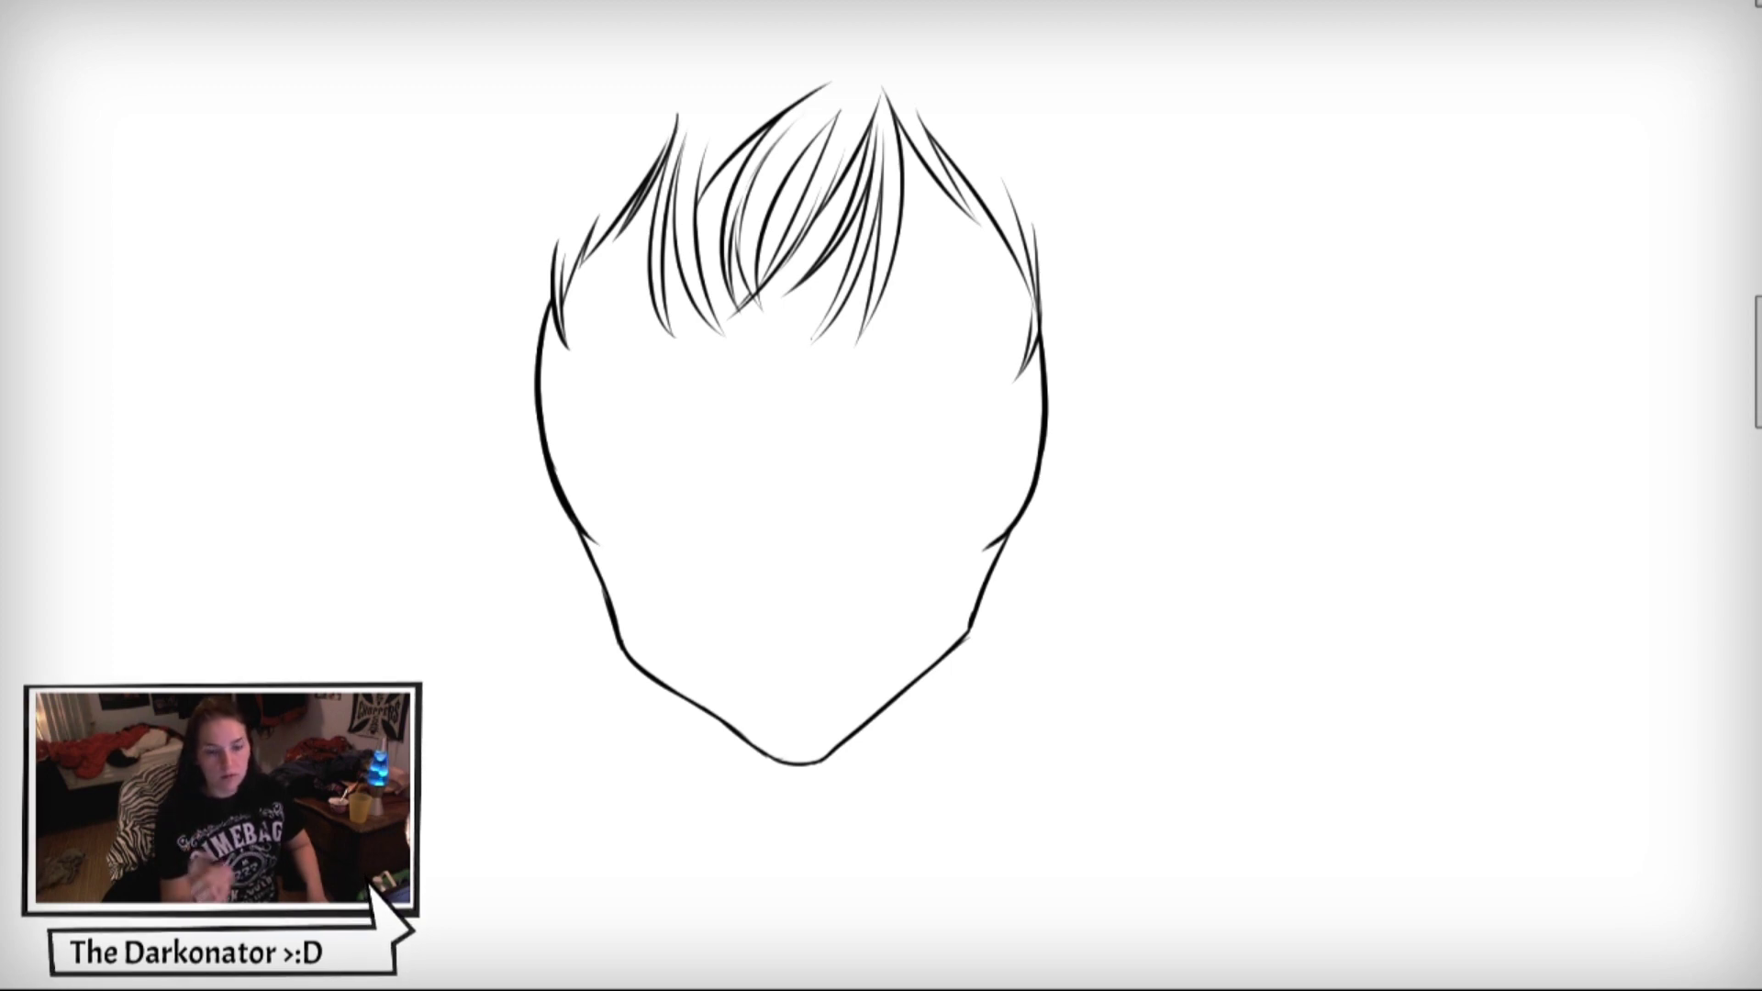
- Draw a thick black ring for the left eye just below the fringe
mouse_move(652, 334)
mouse_down()
mouse_move(633, 409)
mouse_move(725, 358)
mouse_move(702, 332)
mouse_move(697, 438)
mouse_up()
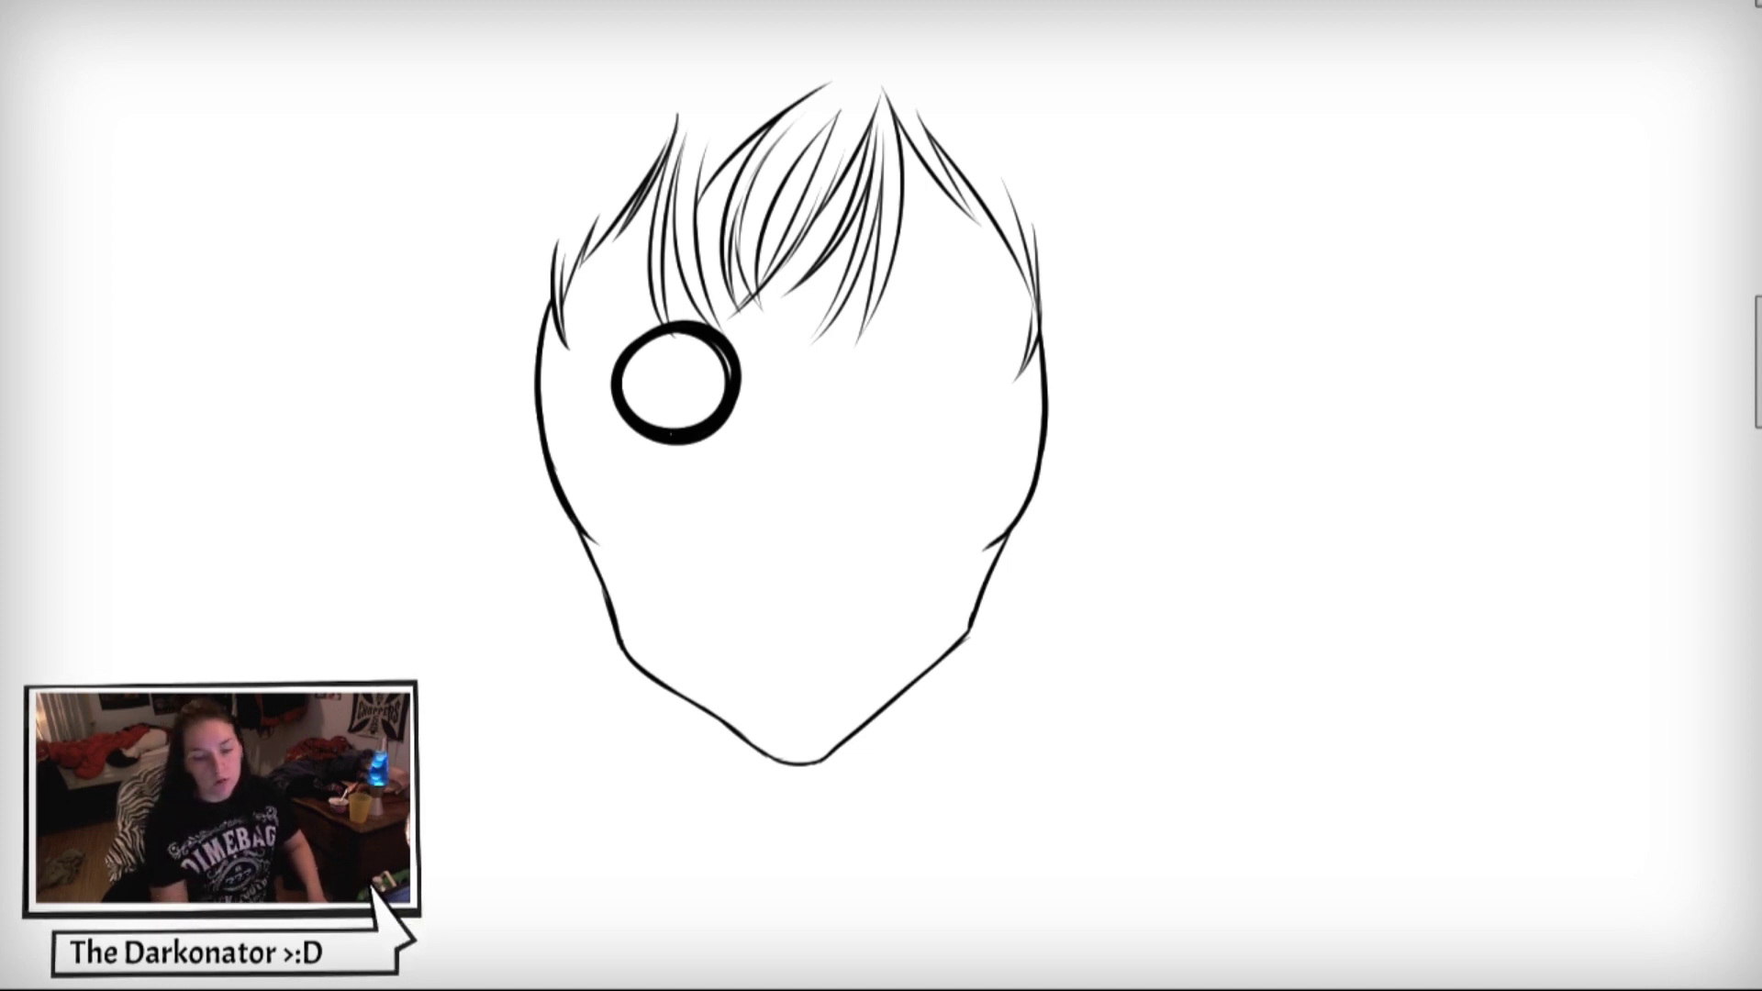
mouse_move(945, 358)
mouse_down()
mouse_move(895, 417)
mouse_move(986, 431)
mouse_move(908, 367)
mouse_move(892, 432)
mouse_move(908, 367)
mouse_move(936, 463)
mouse_up()
key(ctrl+z)
key(ctrl+z)
key(ctrl+z)
mouse_move(934, 361)
mouse_down()
mouse_move(999, 390)
mouse_move(968, 455)
mouse_move(949, 364)
mouse_move(936, 453)
mouse_move(954, 354)
mouse_move(932, 453)
mouse_up()
key(ctrl+z)
mouse_move(898, 385)
mouse_down()
mouse_move(932, 455)
mouse_move(888, 439)
mouse_up()
key(ctrl+z)
- Draw a thick black ring for the right eye, with short curved strokes along its upper and lower edges
drag(895, 412, 891, 433)
mouse_move(959, 351)
mouse_down()
mouse_move(929, 354)
mouse_move(944, 464)
mouse_up()
mouse_move(919, 356)
mouse_down()
mouse_move(977, 349)
mouse_move(953, 335)
mouse_up()
drag(887, 446, 942, 477)
drag(879, 413, 945, 484)
drag(925, 351, 998, 361)
- Add feathery shadow strokes around the left eye ring and touch up the upper edge of the right one
drag(622, 354, 683, 321)
mouse_move(601, 394)
mouse_down()
mouse_move(644, 327)
mouse_move(624, 343)
mouse_up()
drag(624, 342, 690, 315)
mouse_move(587, 401)
mouse_down()
mouse_move(618, 339)
mouse_move(610, 375)
mouse_up()
drag(604, 379, 618, 353)
mouse_move(727, 336)
mouse_down()
mouse_move(734, 430)
mouse_move(629, 469)
mouse_up()
drag(711, 434, 663, 468)
drag(737, 409, 706, 461)
drag(739, 395, 701, 463)
mouse_move(739, 398)
mouse_down()
mouse_move(707, 463)
mouse_move(639, 463)
mouse_up()
drag(644, 457, 622, 462)
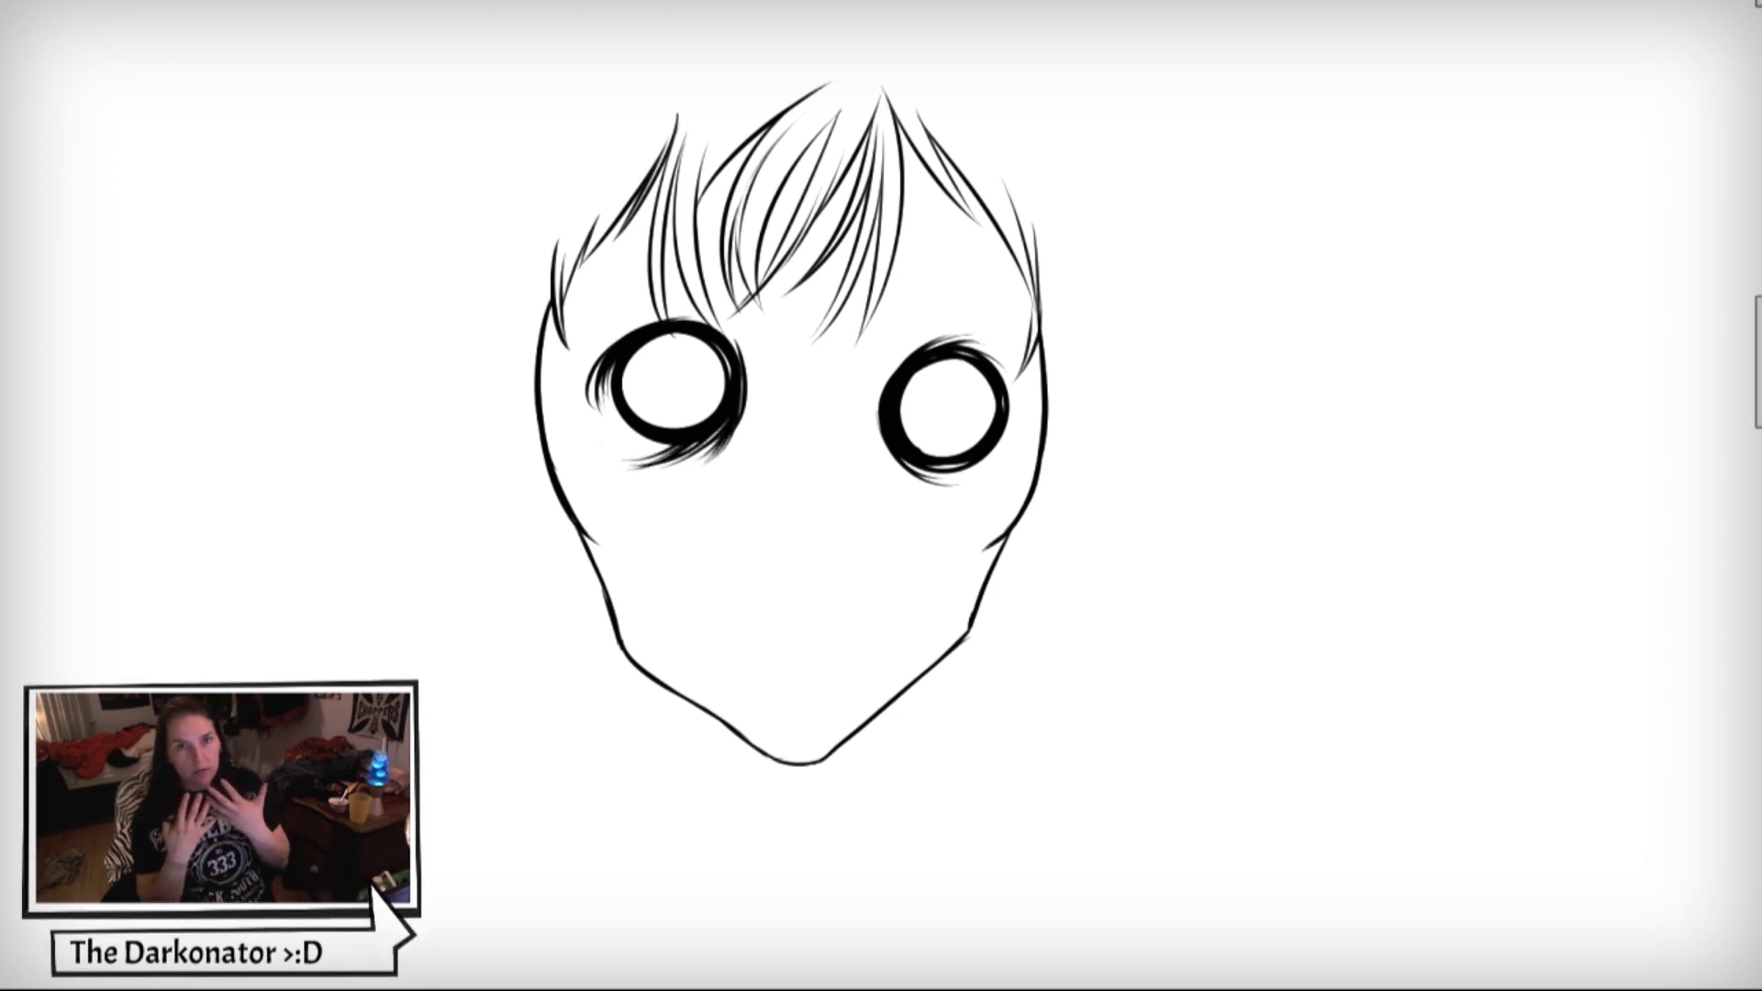
drag(941, 335, 1004, 362)
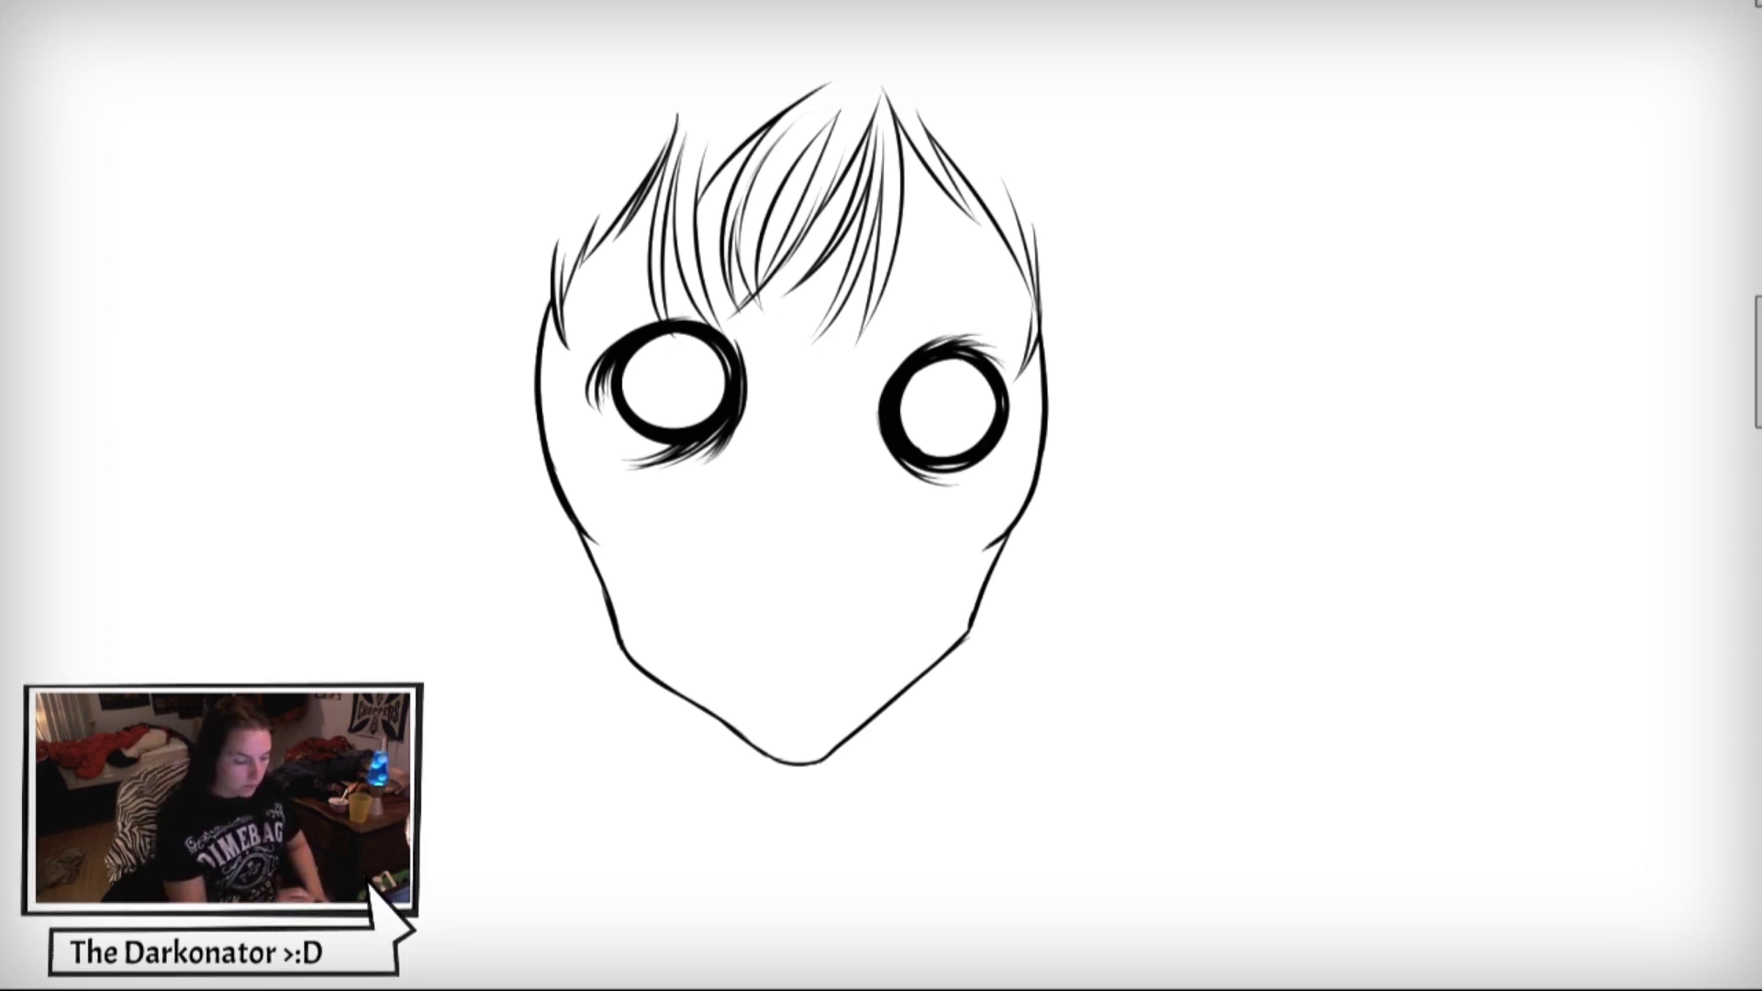
- Add a solid black round pupil inside each eye, leaving a white band around it
mouse_move(683, 353)
mouse_down()
mouse_move(681, 415)
mouse_move(683, 353)
mouse_move(695, 396)
mouse_up()
mouse_move(947, 380)
mouse_down()
mouse_move(970, 431)
mouse_move(963, 380)
mouse_move(972, 436)
mouse_move(949, 418)
mouse_up()
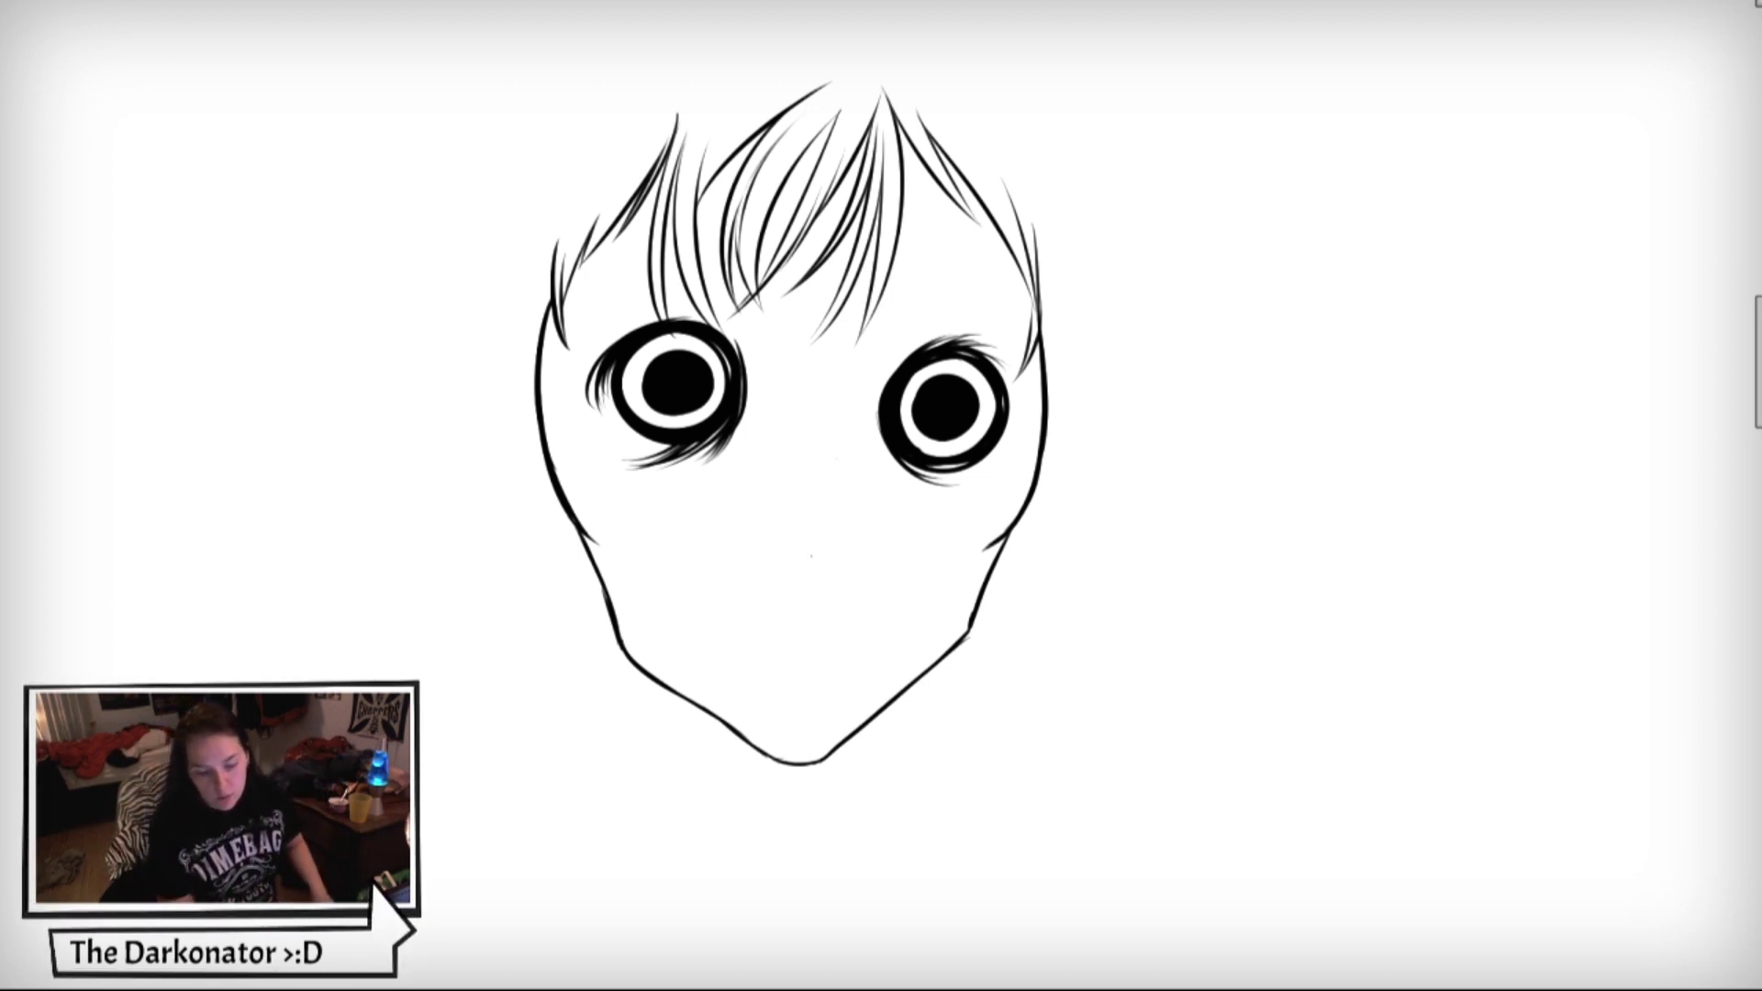
- Draw two hooked nostrils with a short line above them and a wide, thick V-shaped smile across the lower face
mouse_move(789, 579)
mouse_down()
mouse_move(756, 584)
mouse_move(833, 559)
mouse_move(853, 584)
mouse_move(829, 561)
mouse_up()
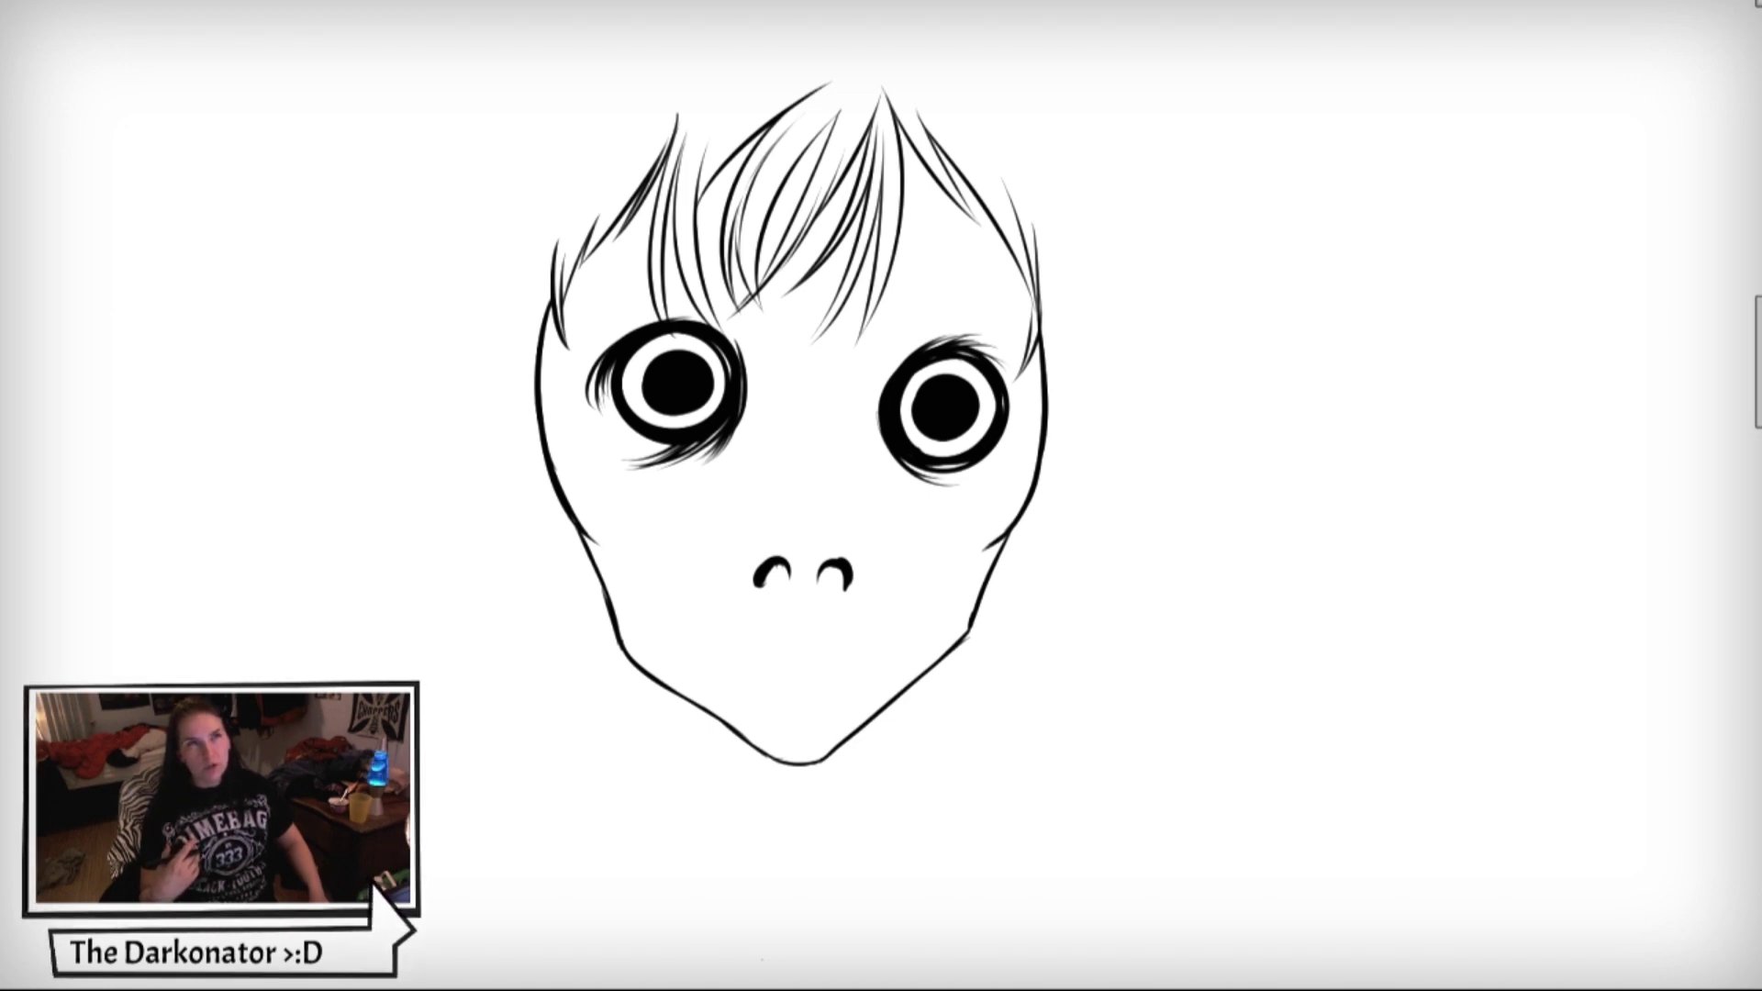
mouse_move(791, 547)
mouse_down()
mouse_move(830, 545)
mouse_move(804, 542)
mouse_up()
drag(801, 541, 833, 544)
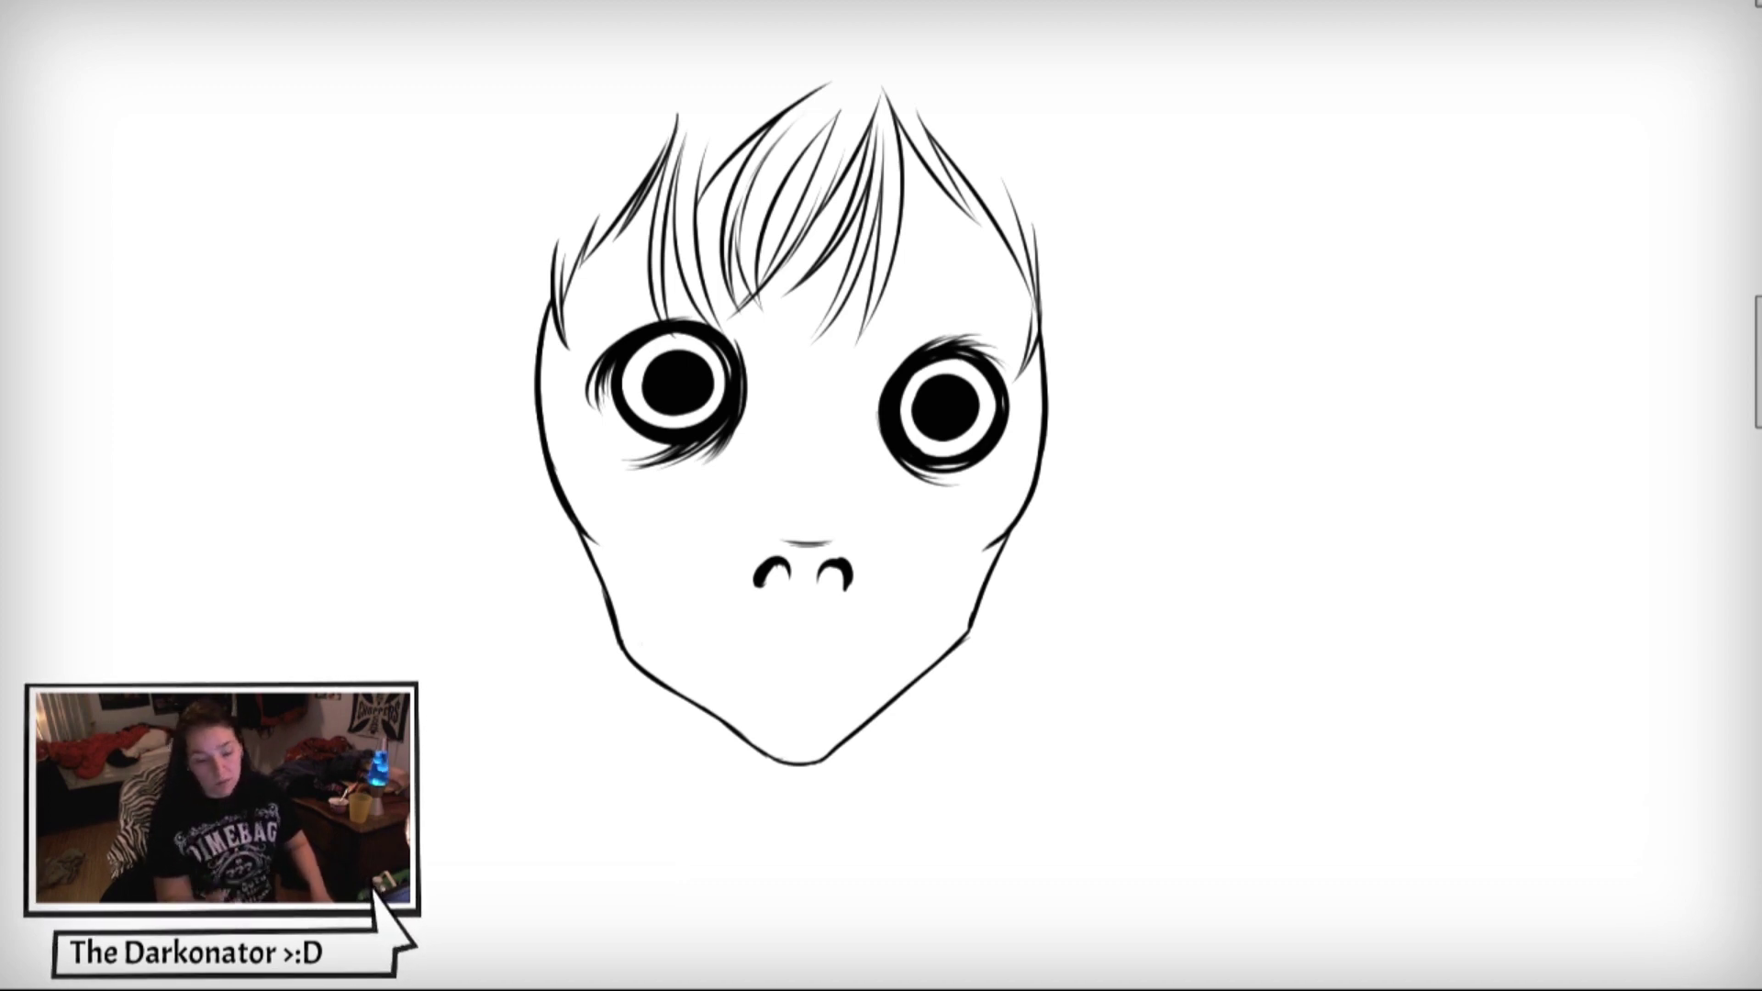
mouse_move(601, 562)
mouse_down()
mouse_move(801, 702)
mouse_move(932, 611)
mouse_up()
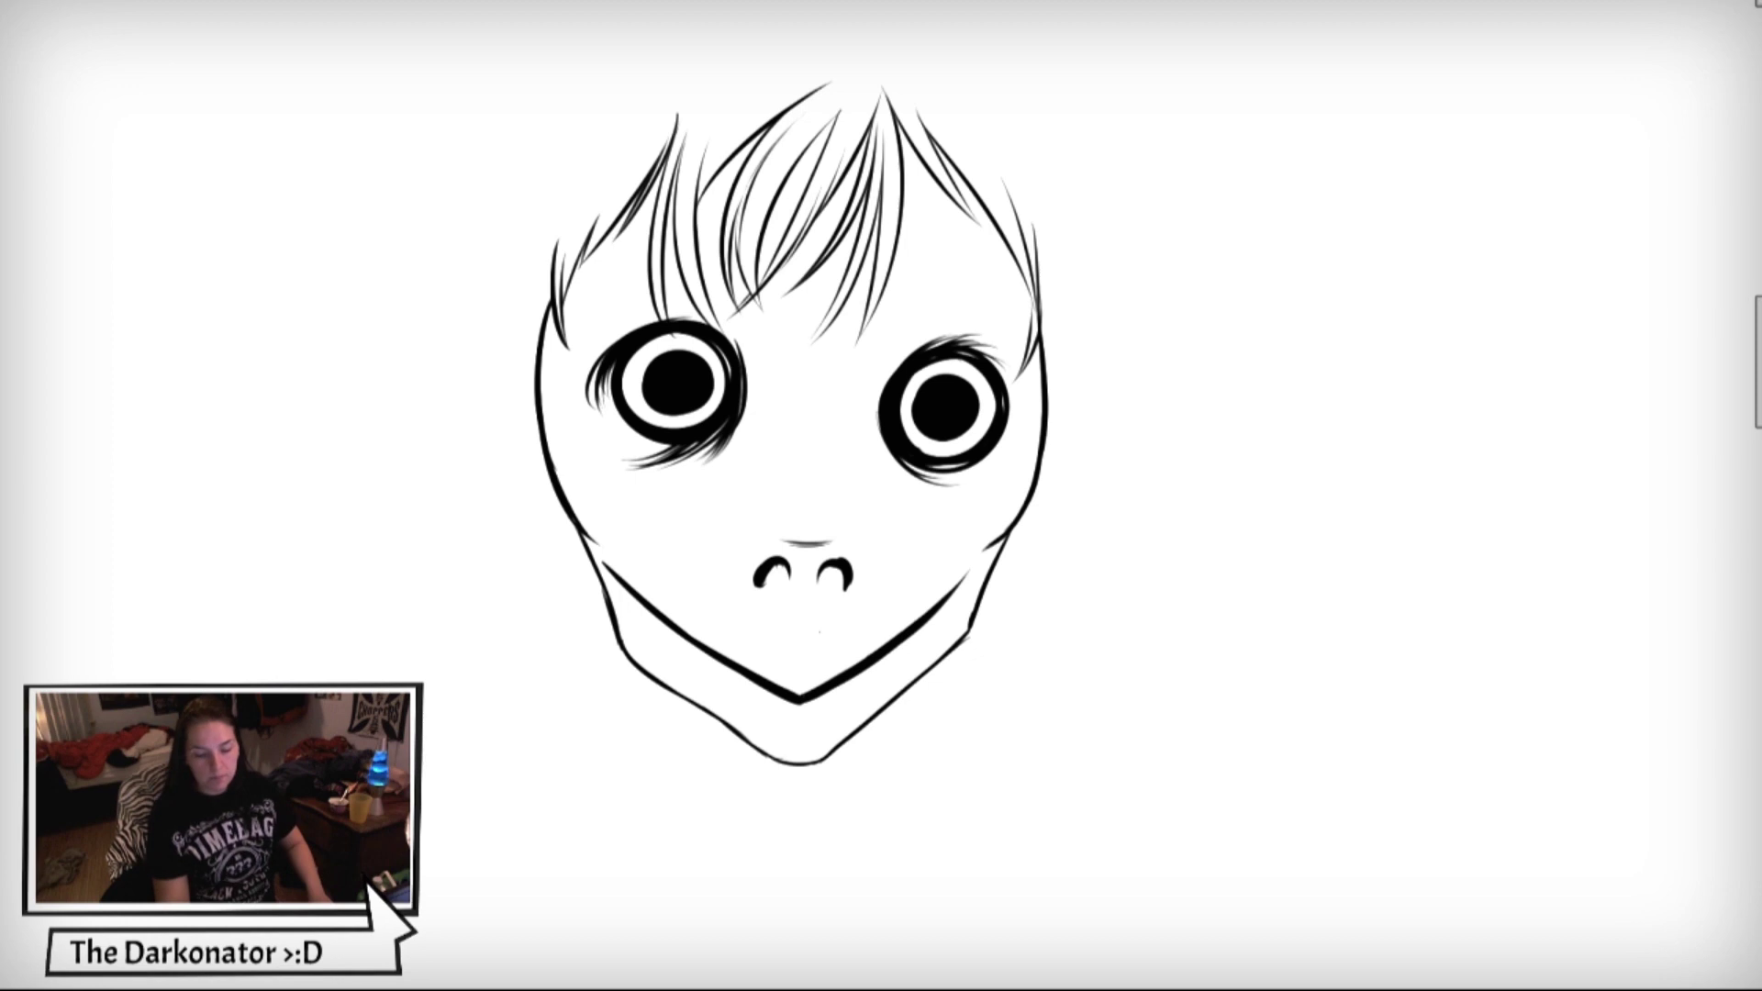
mouse_move(780, 688)
mouse_down()
mouse_move(820, 705)
mouse_move(845, 683)
mouse_up()
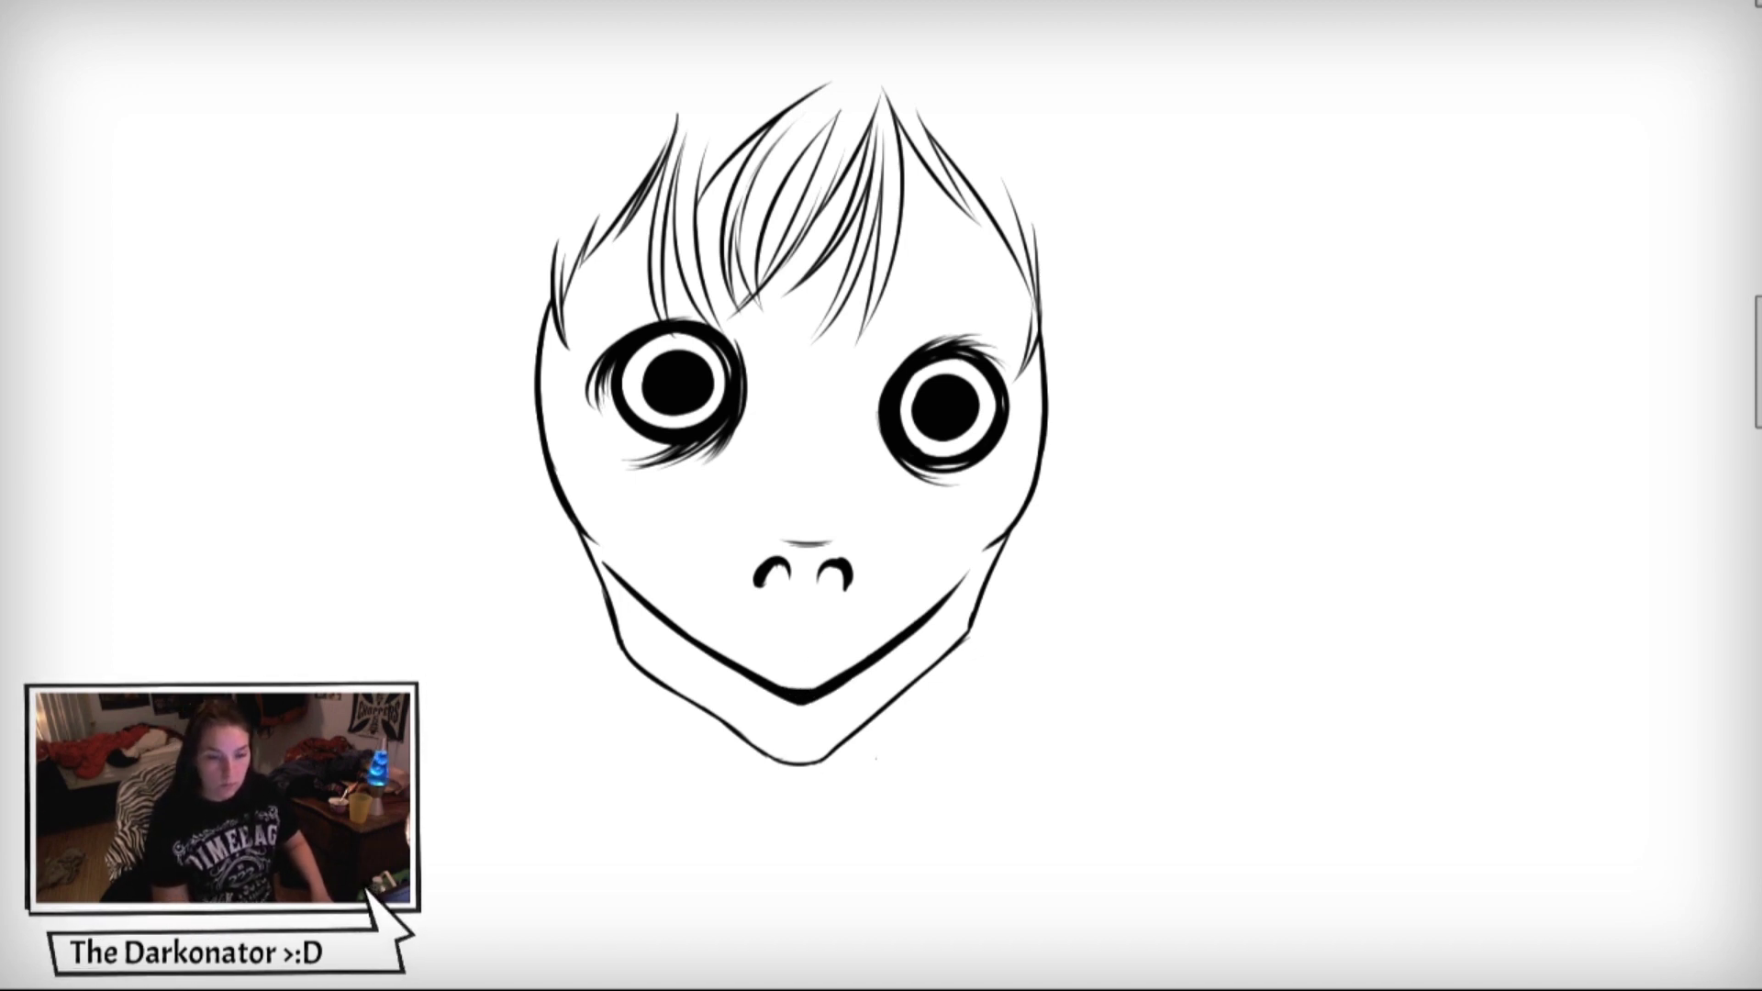
- Outline the long hair from the crown down both sides of the head, ending in wavy tips below the chin
mouse_move(830, 9)
mouse_down()
mouse_move(758, 13)
mouse_move(587, 128)
mouse_move(510, 266)
mouse_move(491, 578)
mouse_up()
mouse_move(497, 510)
mouse_down()
mouse_move(464, 767)
mouse_move(514, 913)
mouse_up()
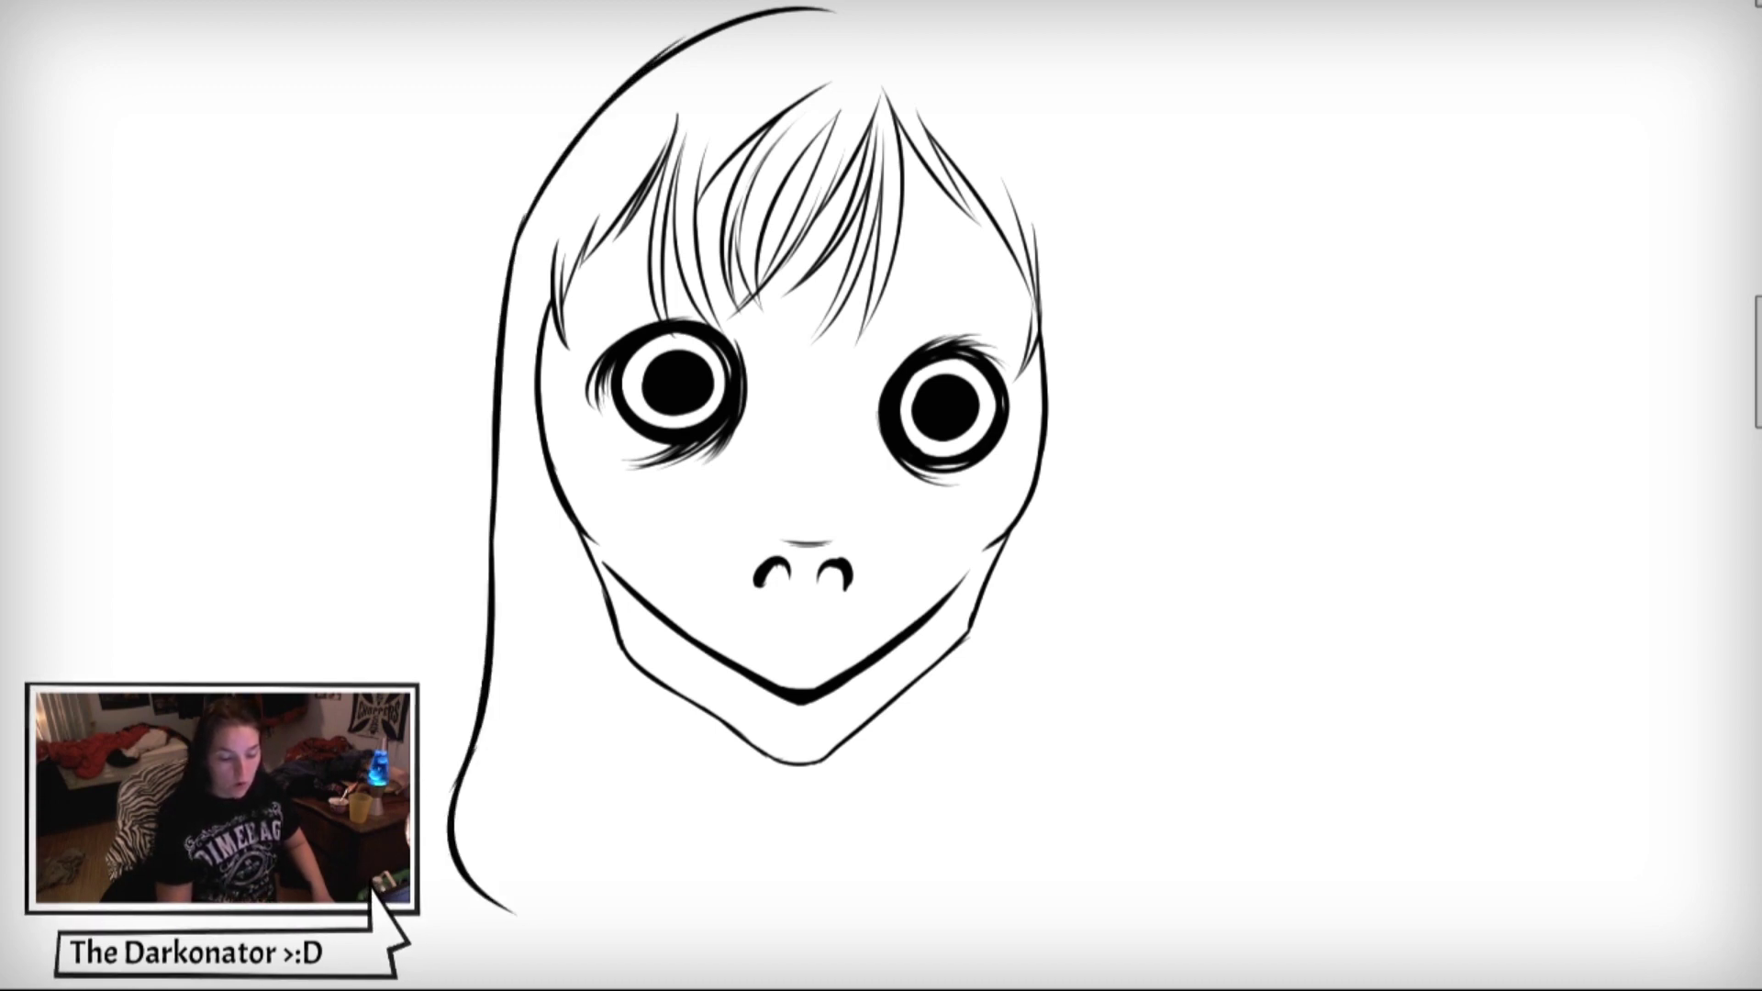
mouse_move(798, 8)
mouse_down()
mouse_move(917, 50)
mouse_move(1000, 117)
mouse_move(1055, 197)
mouse_move(1094, 532)
mouse_up()
drag(1087, 473, 1134, 872)
mouse_move(1129, 794)
mouse_down()
mouse_move(1098, 955)
mouse_move(1055, 982)
mouse_up()
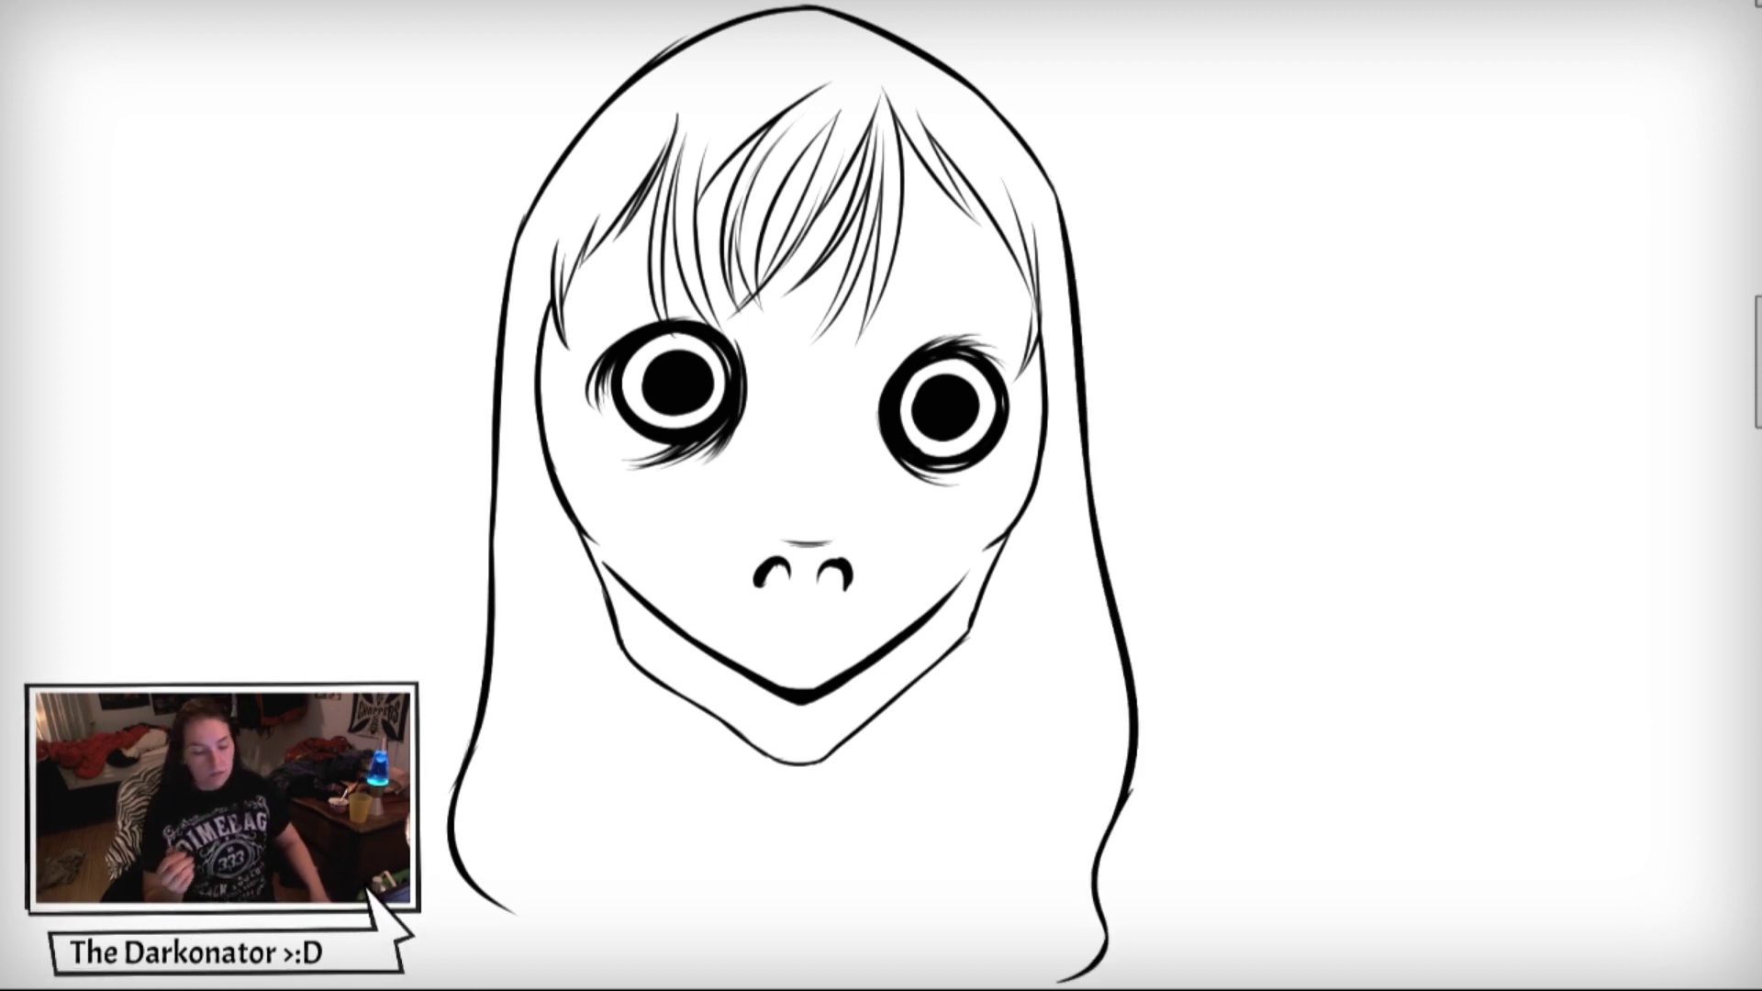
- Add thin strand lines inside the outer edges of the long hair on both sides
drag(510, 528, 496, 888)
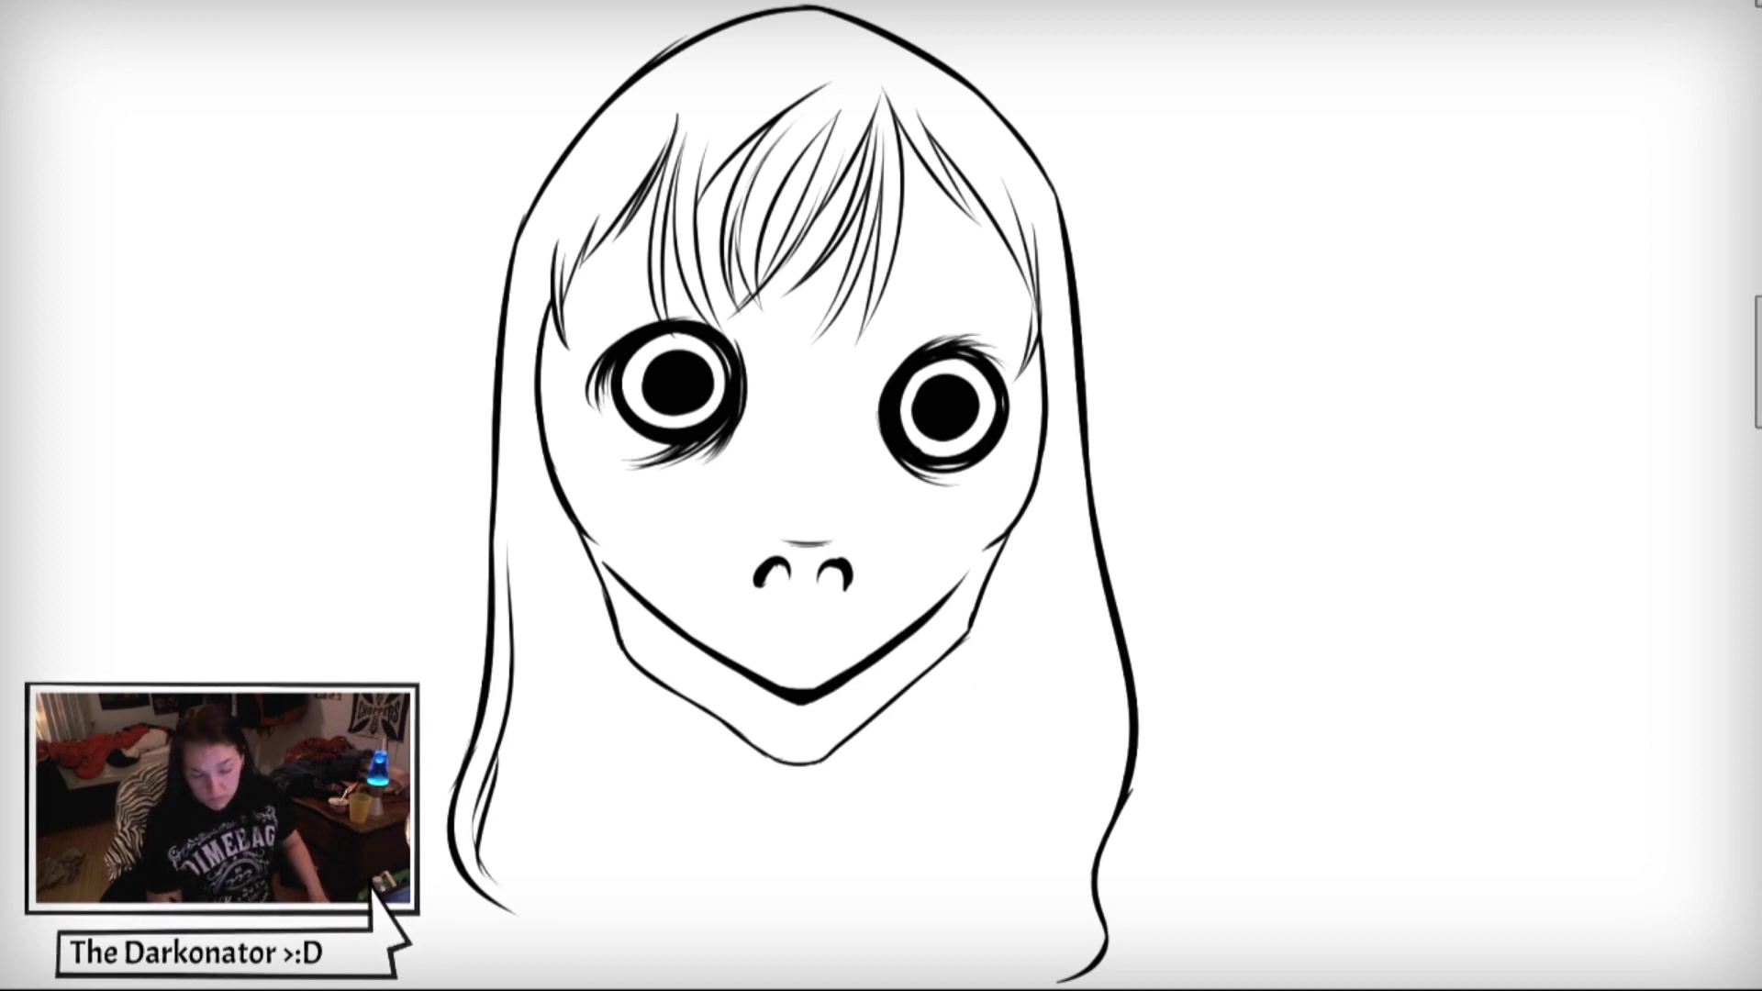
drag(1075, 844, 1069, 954)
drag(1041, 975, 1063, 904)
drag(1086, 816, 1102, 662)
drag(518, 517, 528, 716)
drag(1062, 472, 1083, 637)
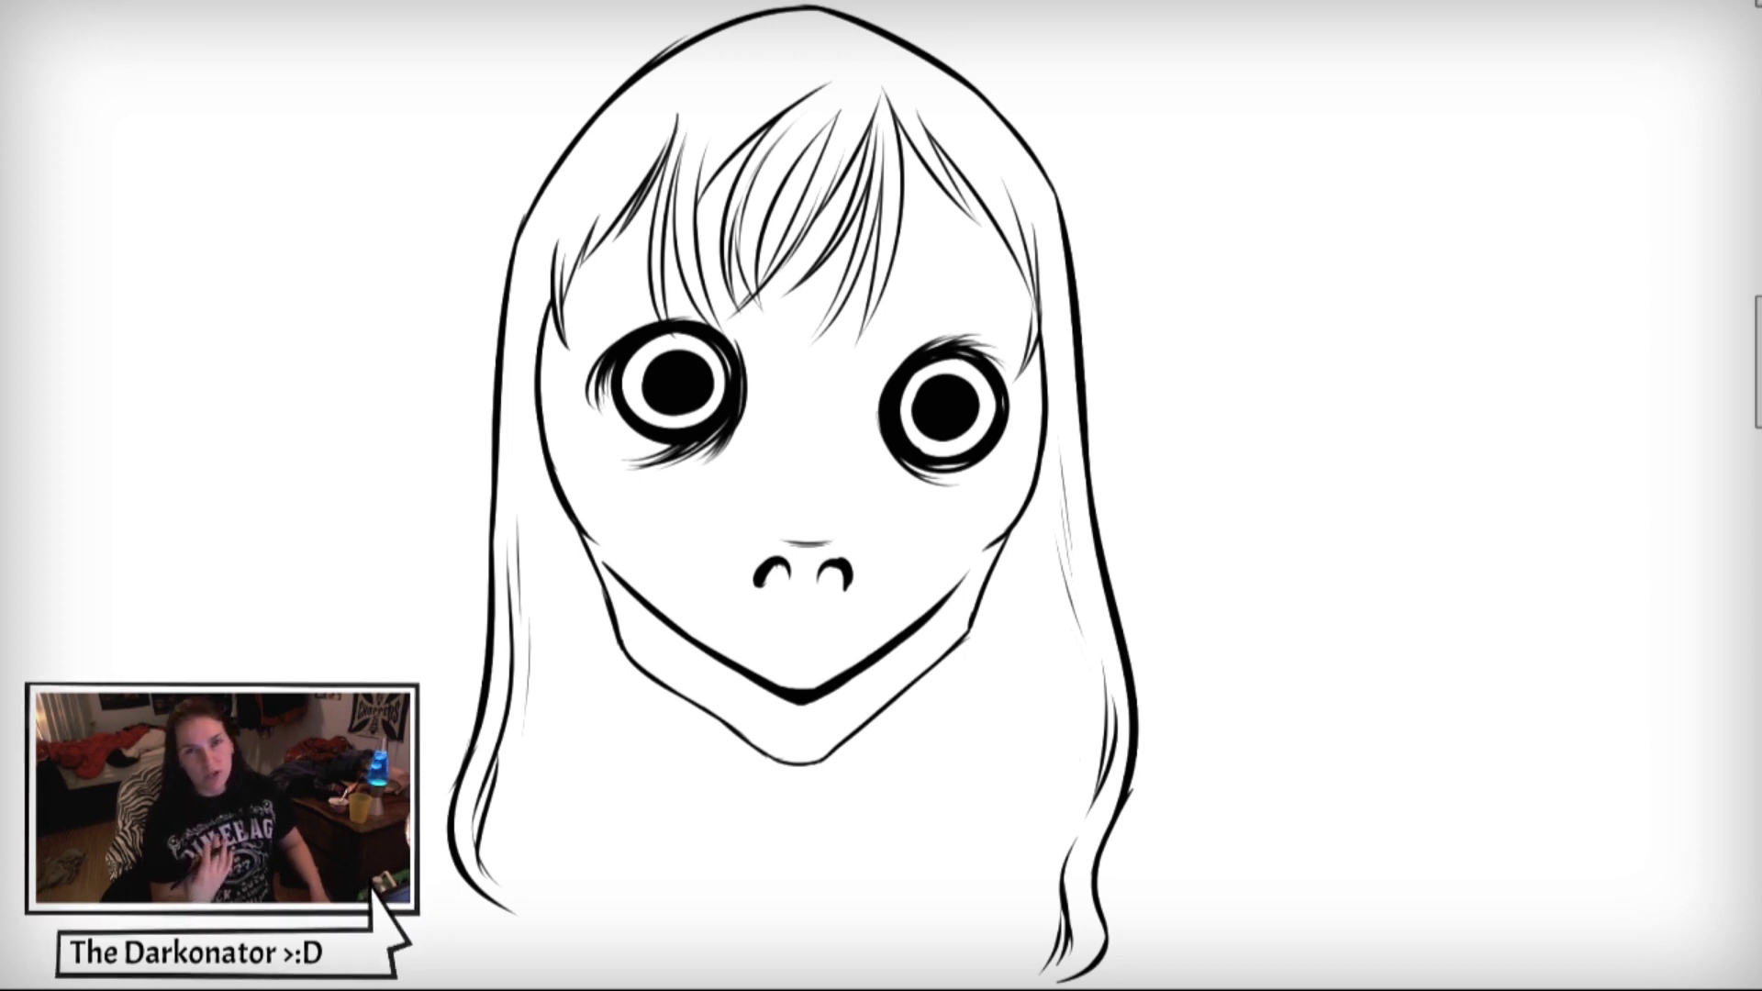
- Draw the wavy inner edges of the hair falling from the jaw on both sides, with strand details and curled ends
mouse_move(655, 683)
mouse_down()
mouse_move(684, 761)
mouse_move(659, 986)
mouse_up()
mouse_move(974, 610)
mouse_down()
mouse_move(965, 652)
mouse_move(909, 835)
mouse_move(904, 989)
mouse_up()
mouse_move(674, 806)
mouse_down()
mouse_move(668, 883)
mouse_move(639, 911)
mouse_up()
mouse_move(521, 920)
mouse_down()
mouse_move(492, 965)
mouse_move(502, 987)
mouse_up()
drag(934, 815, 942, 904)
mouse_move(942, 808)
mouse_down()
mouse_move(945, 908)
mouse_move(934, 870)
mouse_up()
drag(964, 961, 933, 986)
drag(969, 971, 938, 989)
- Draw the slanted neck lines below the jaw, a short central chest line and faint creases across the throat
drag(683, 716, 775, 900)
mouse_move(922, 694)
mouse_down()
mouse_move(853, 829)
mouse_move(916, 699)
mouse_move(869, 791)
mouse_up()
drag(829, 925, 826, 971)
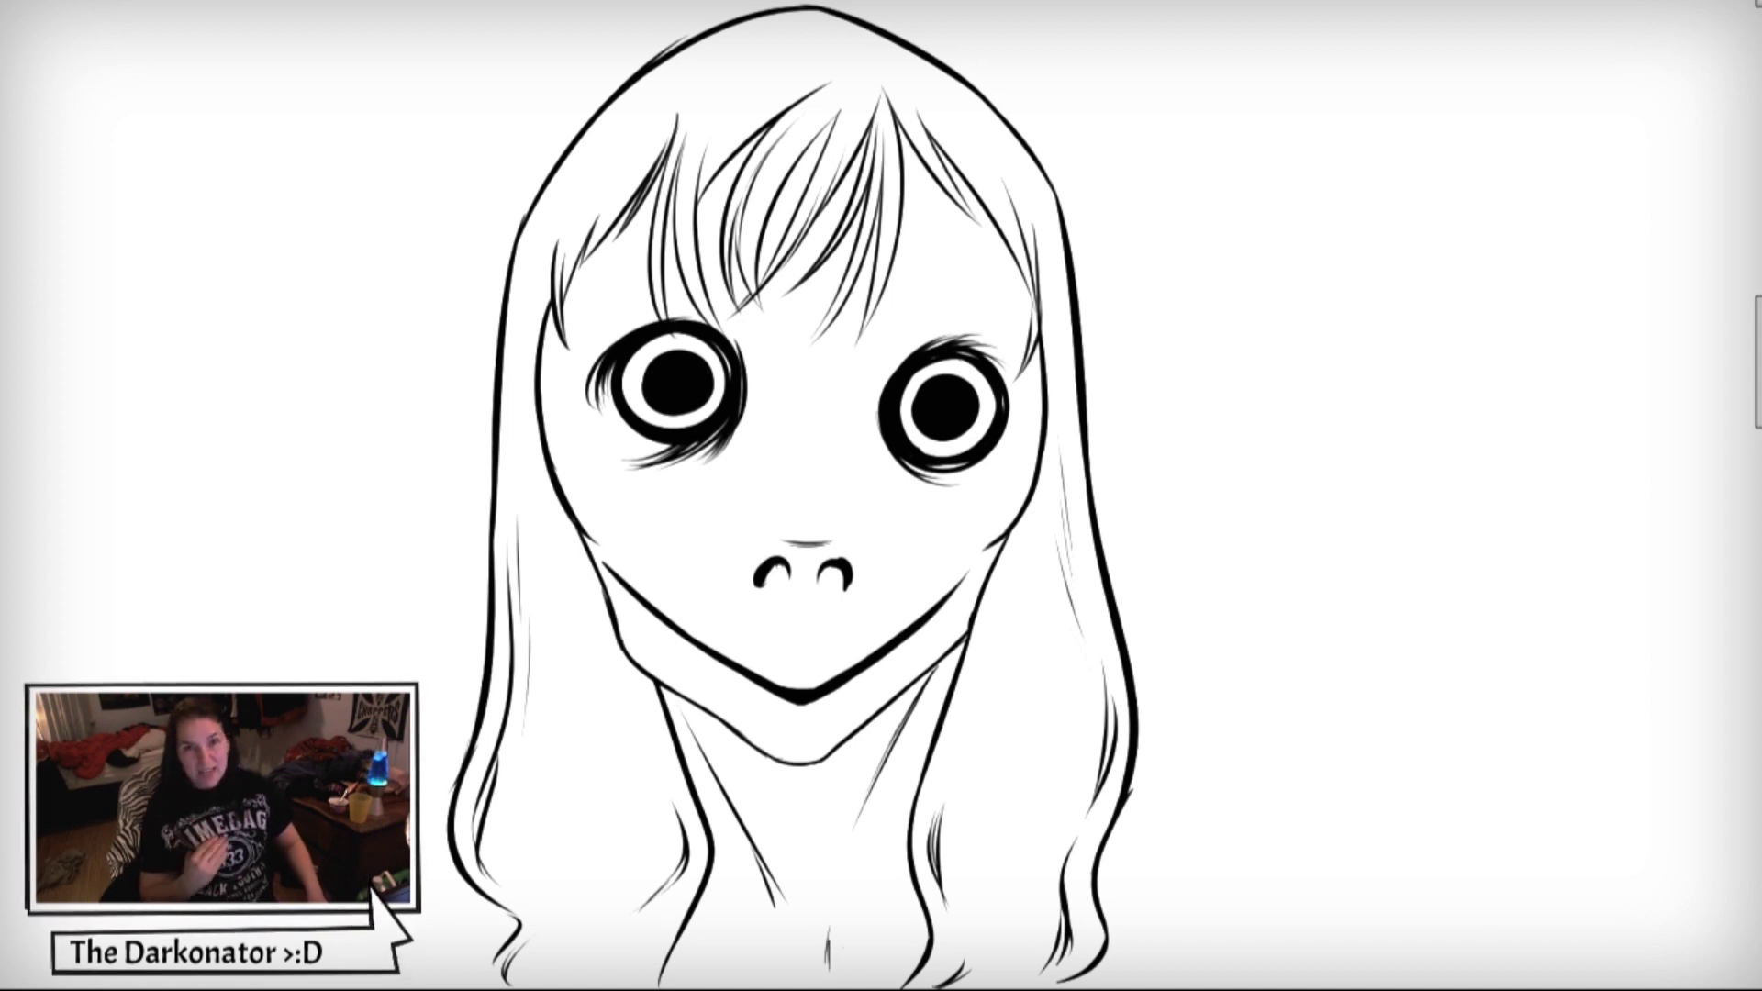
drag(768, 852, 799, 859)
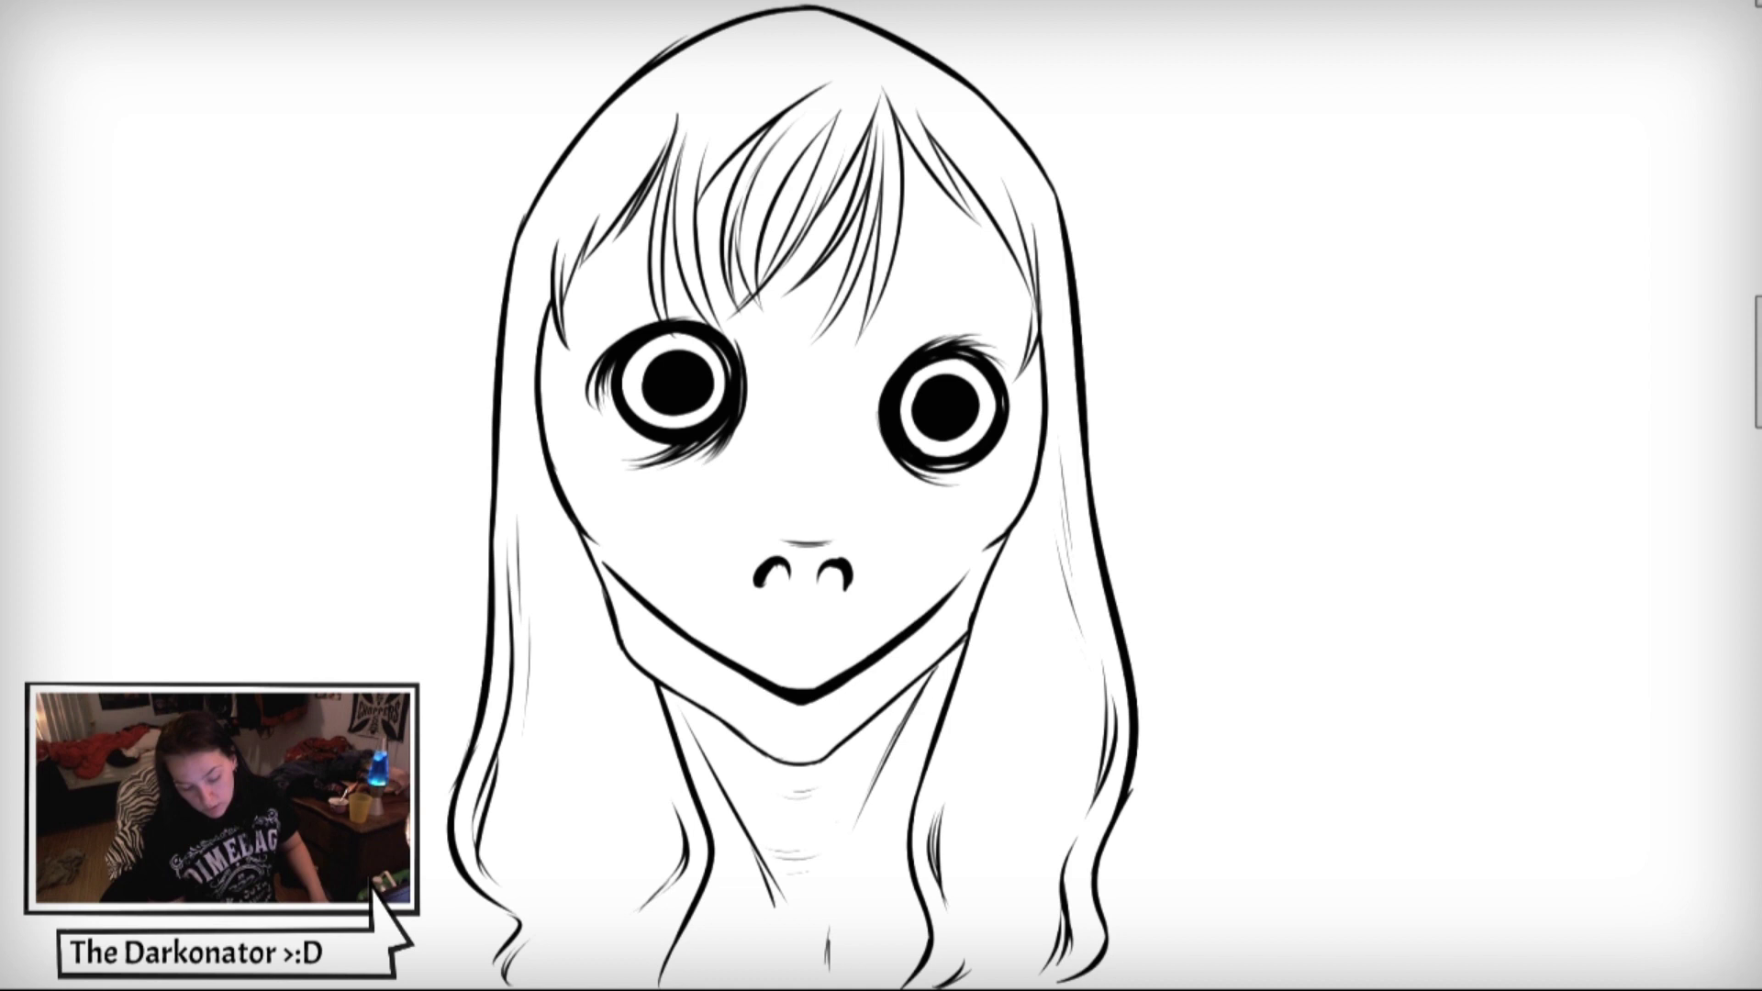